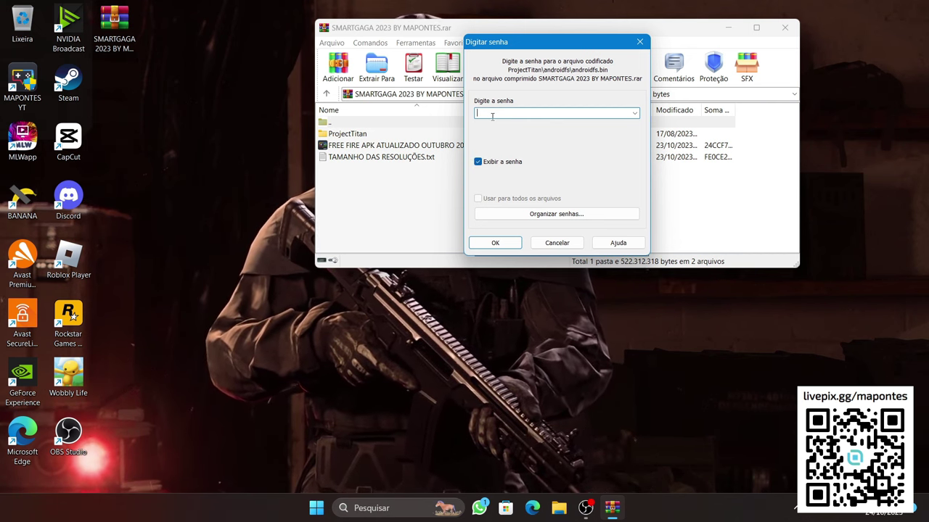
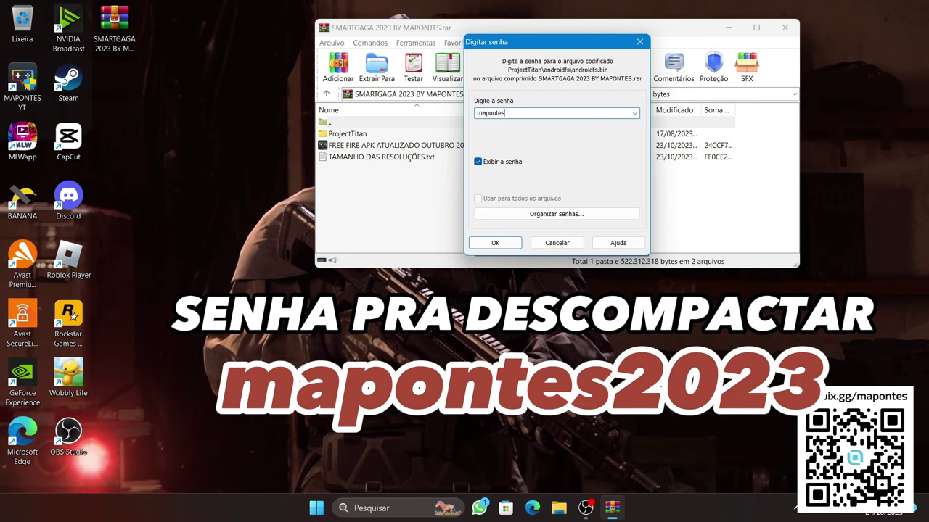
- Enter the archive password in WinRAR's prompt and confirm to extract the files
left_click(495, 243)
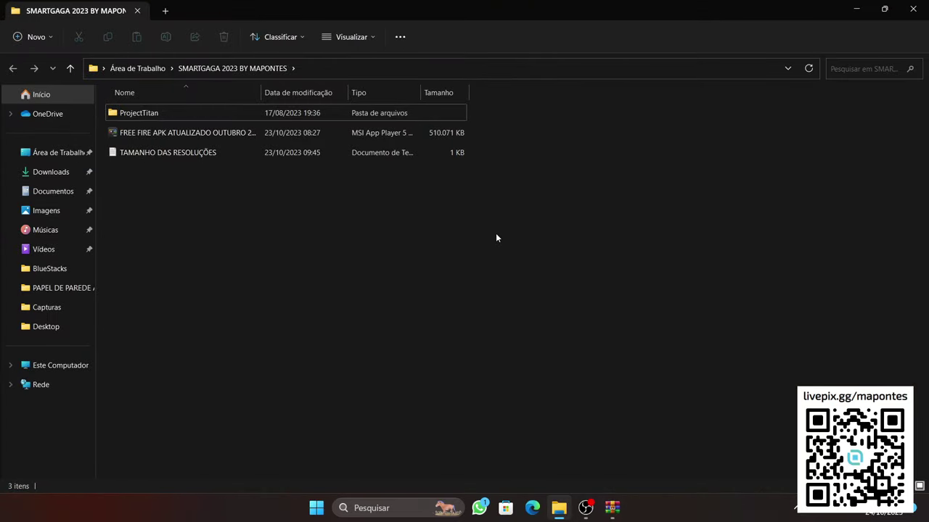
- Close WinRAR and open the desktop SMARTGAGA 2023 BY MAPONTES folder to check ProjectTitan
double_click(514, 5)
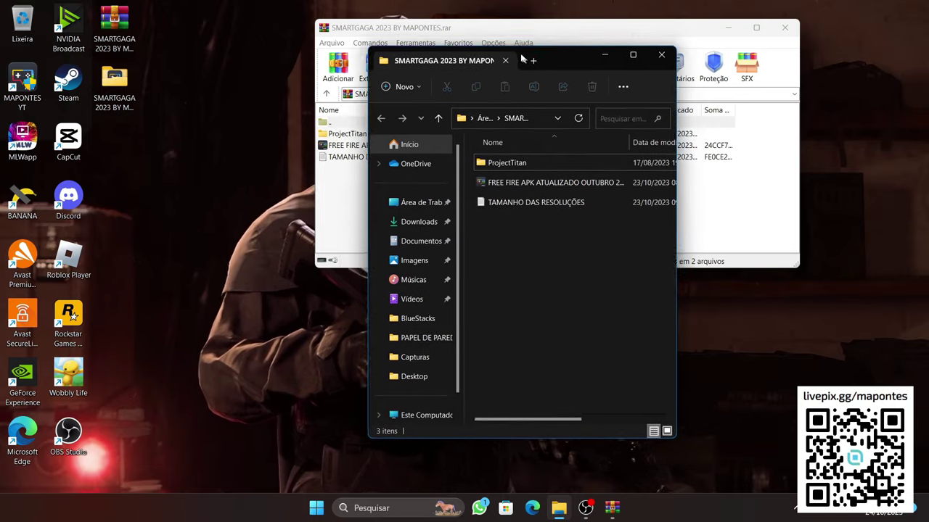
left_click(787, 29)
left_click(614, 53)
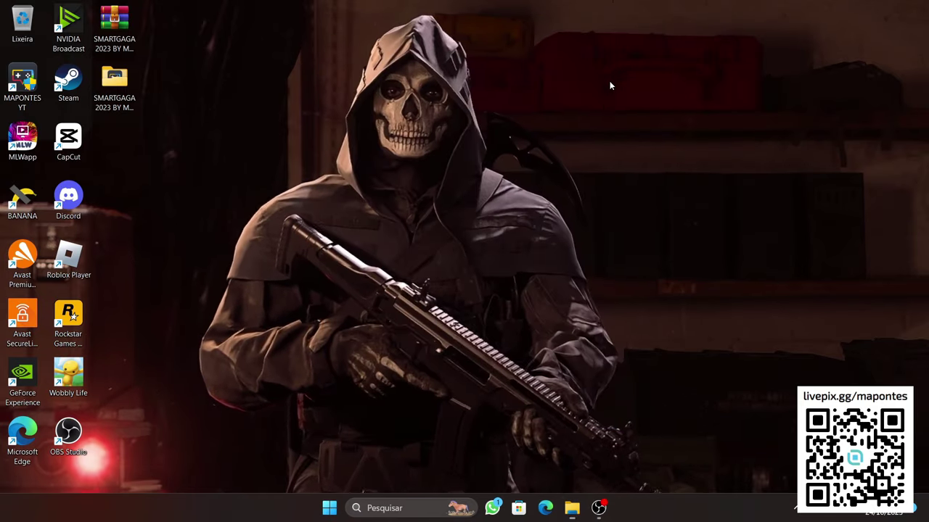
left_click(120, 96)
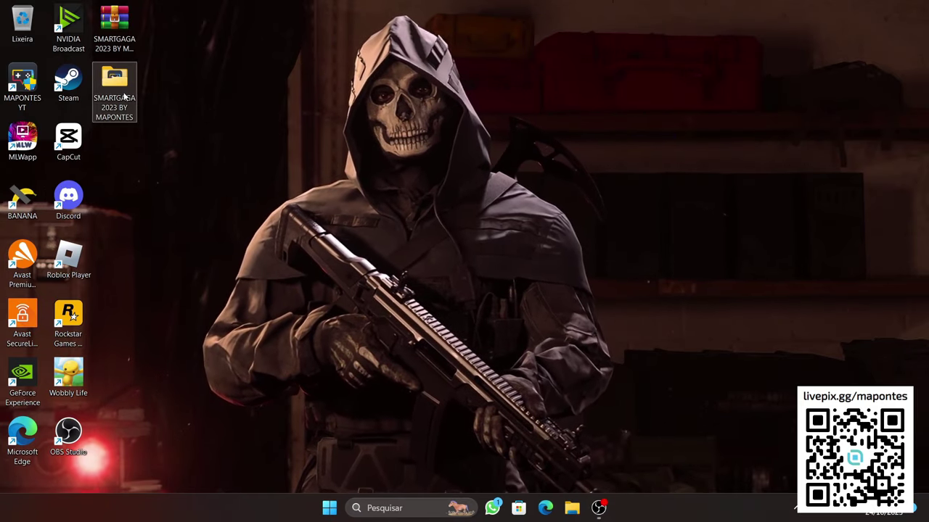
double_click(124, 99)
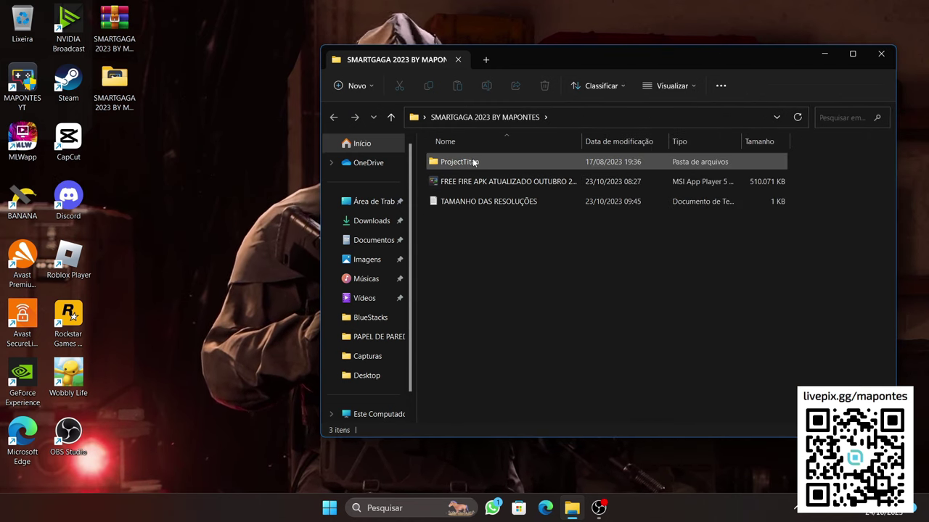
double_click(473, 162)
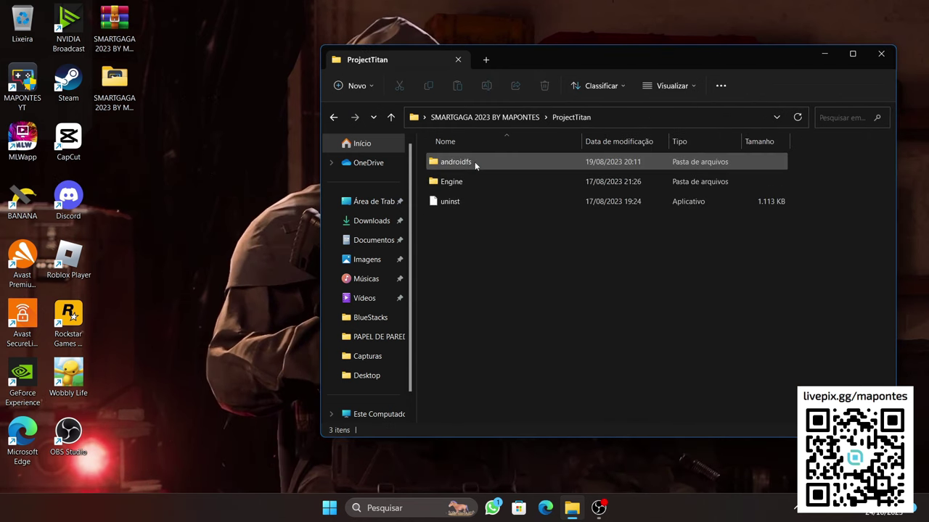
left_click(335, 118)
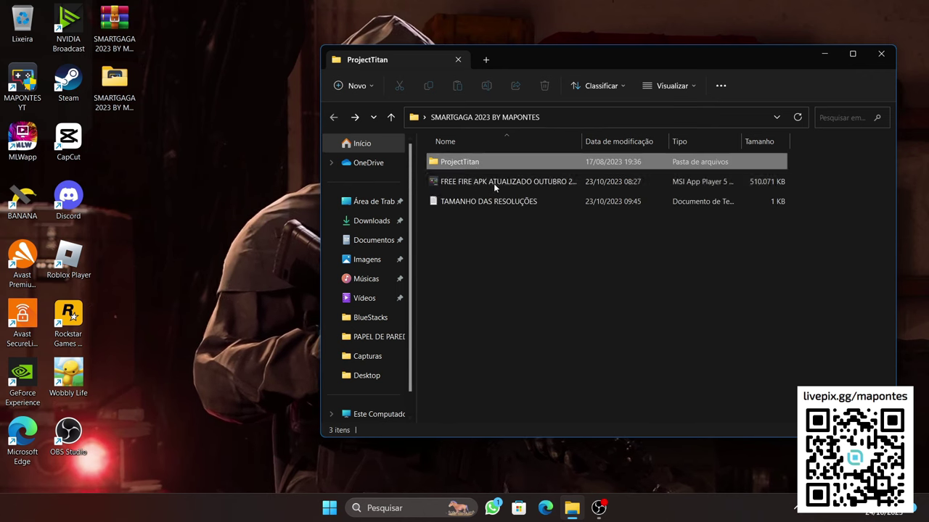
- Cut the ProjectTitan folder and navigate to the Disco Local (C:) drive
right_click(459, 164)
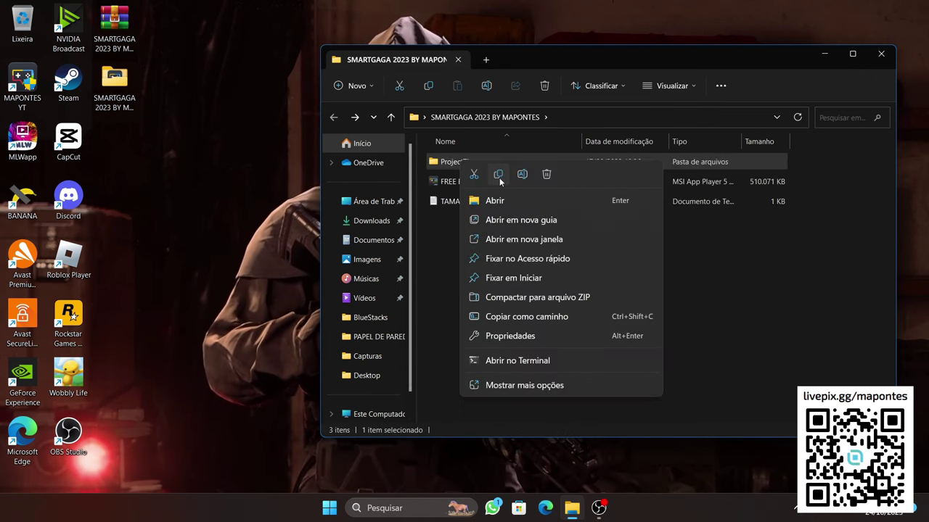
left_click(476, 175)
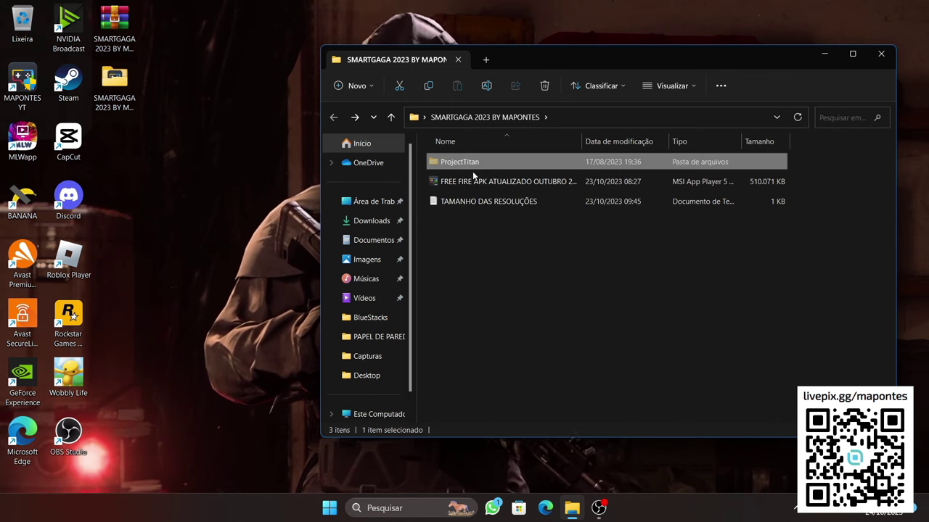
scroll(384, 320, "down", 1)
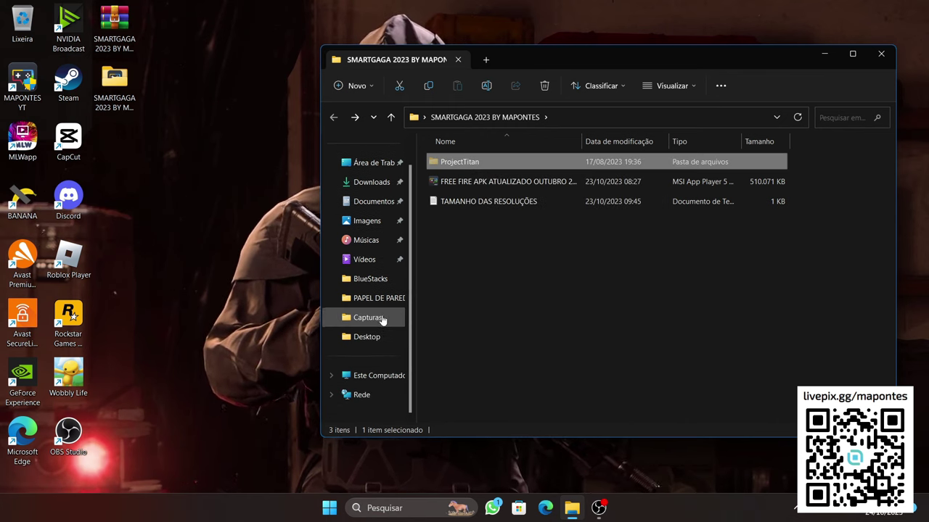
left_click(380, 376)
double_click(479, 165)
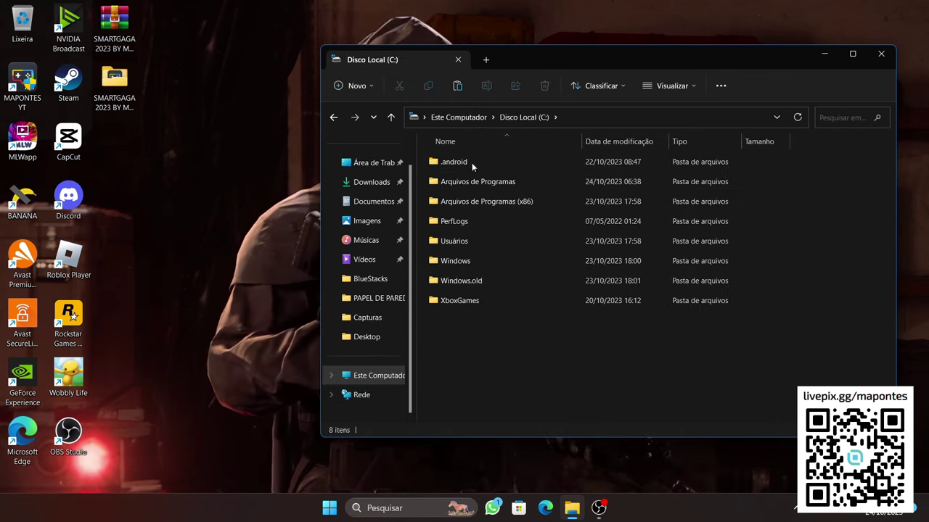
- Paste ProjectTitan into C:\Arquivos de Programas, granting administrator permission
double_click(468, 184)
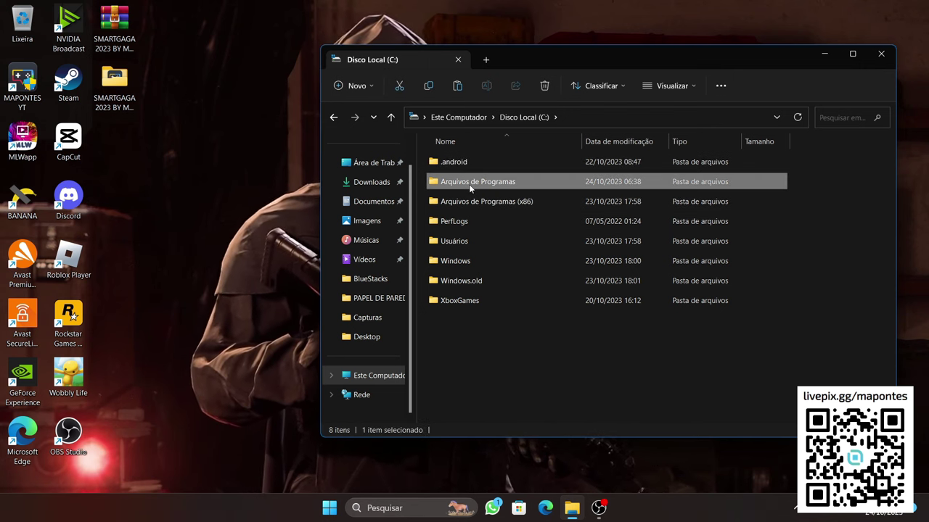
right_click(832, 285)
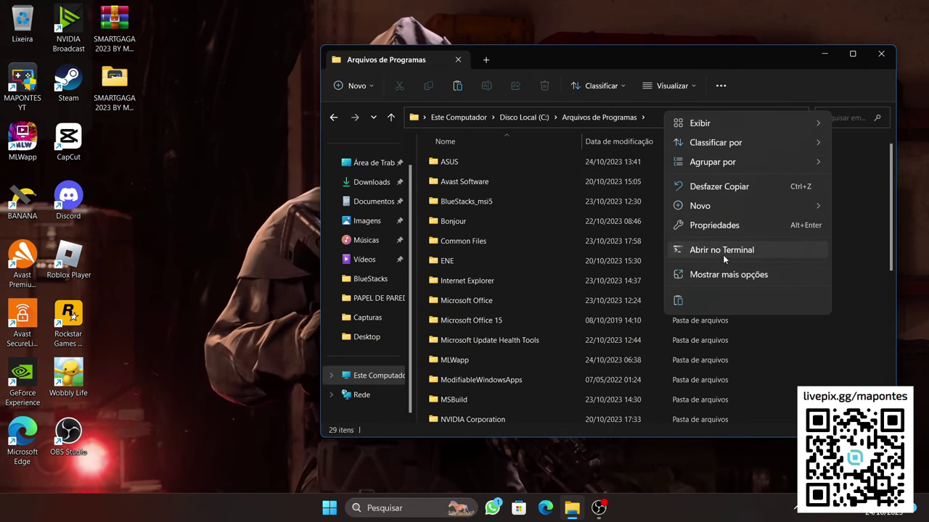
left_click(693, 311)
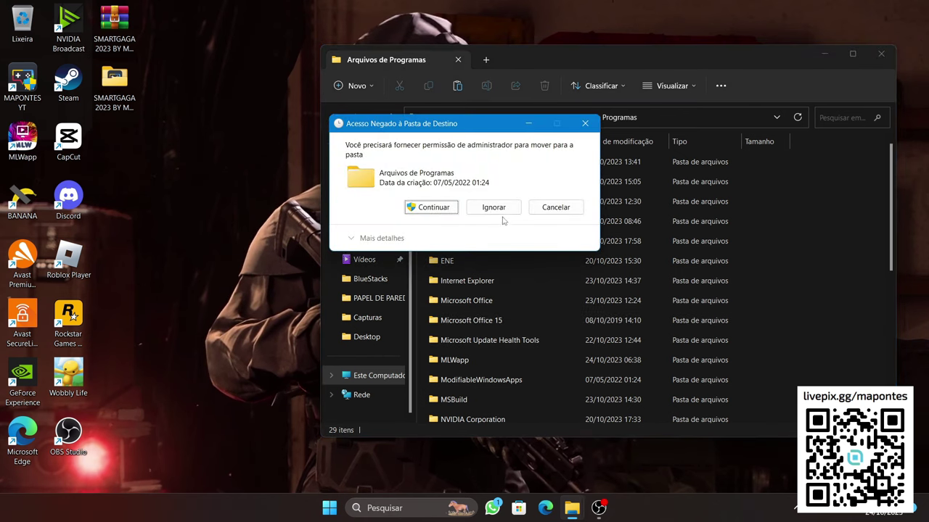
left_click(446, 210)
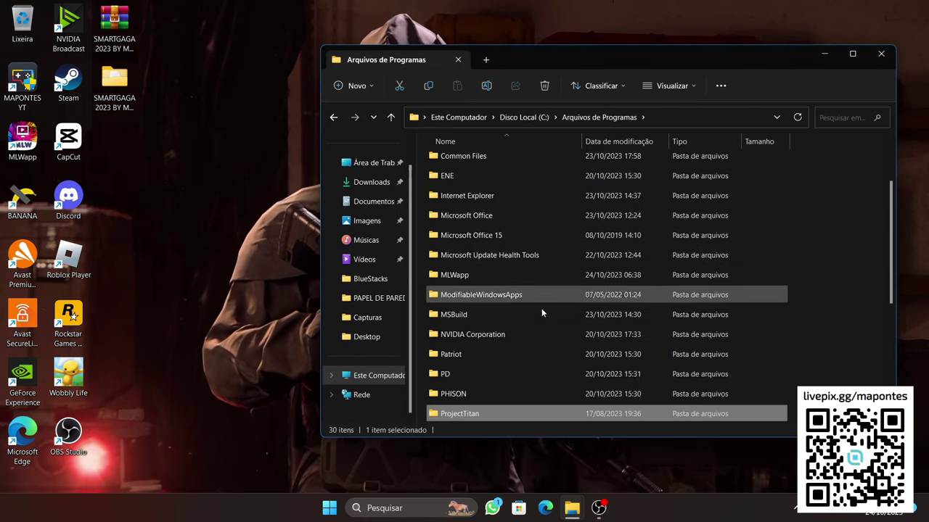
- Open ProjectTitan\Engine, select the ProjectTitan application, and switch to large icons and back to details
scroll(486, 392, "down", 1)
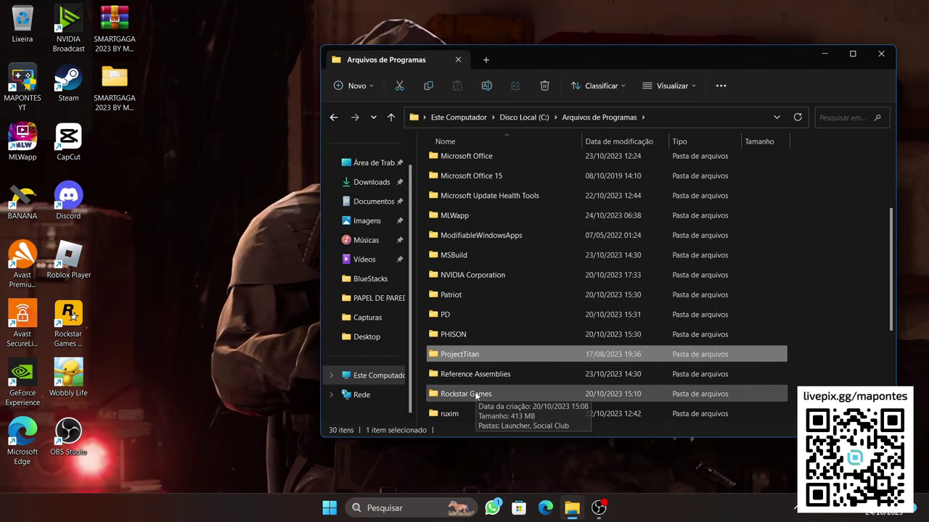
double_click(464, 354)
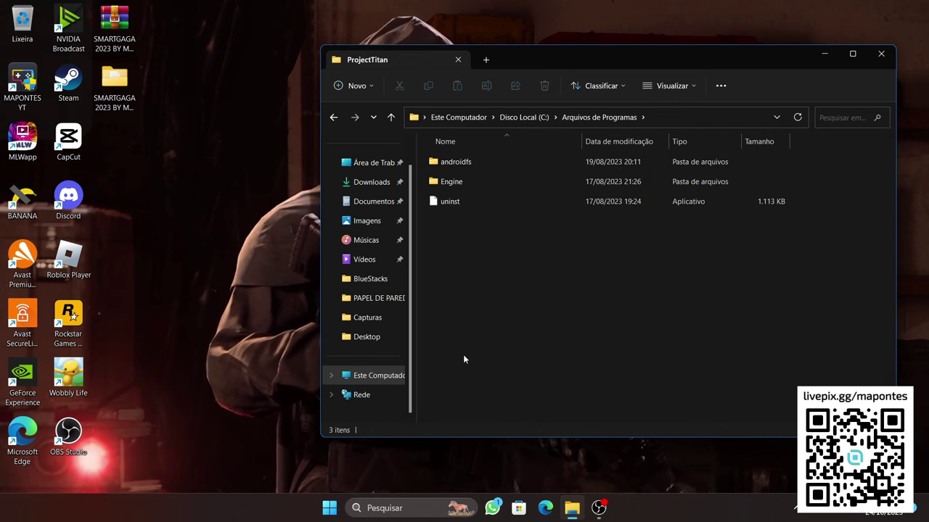
double_click(453, 182)
scroll(462, 278, "down", 20)
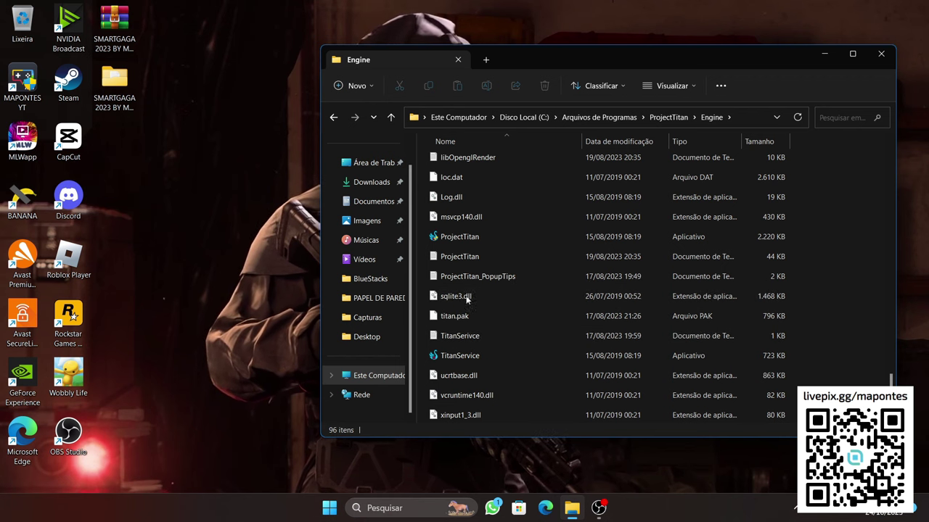
left_click(458, 238)
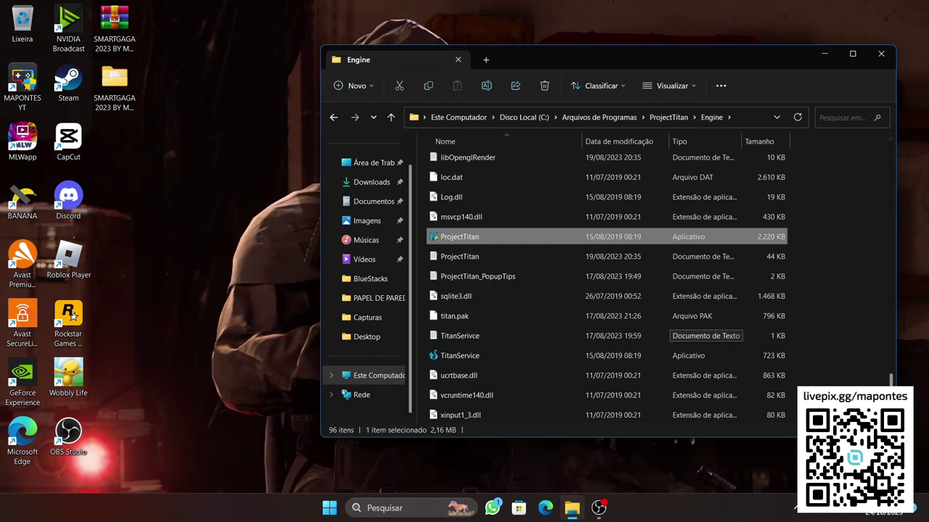
key("ctrl+shift+2")
scroll(573, 305, "down", 10)
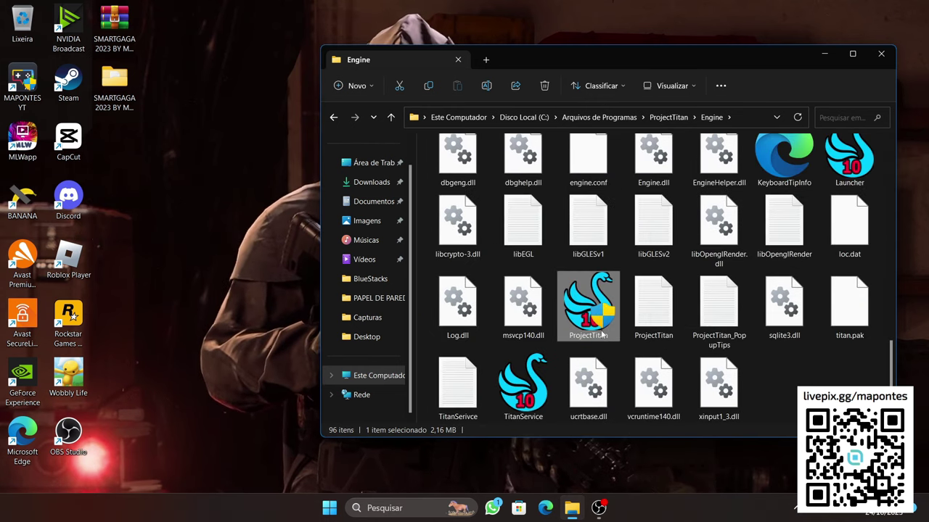
mouse_move(588, 341)
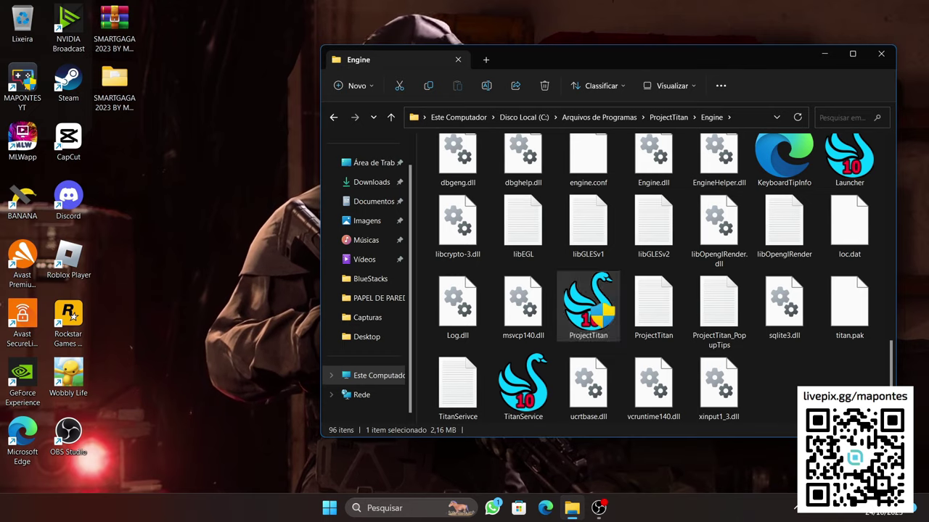
key("ctrl+shift+6")
scroll(486, 398, "down", 10)
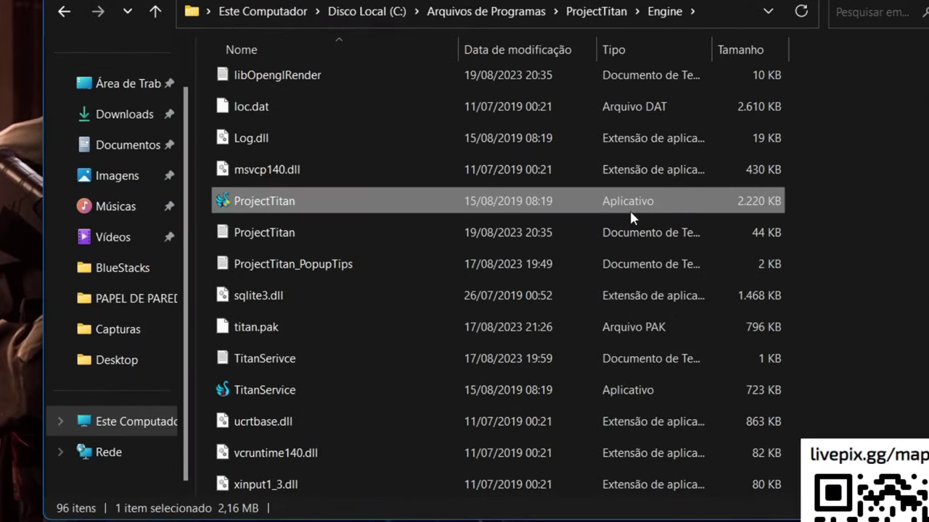
- Send the ProjectTitan application to the desktop as a shortcut, then close the Engine window
right_click(283, 209)
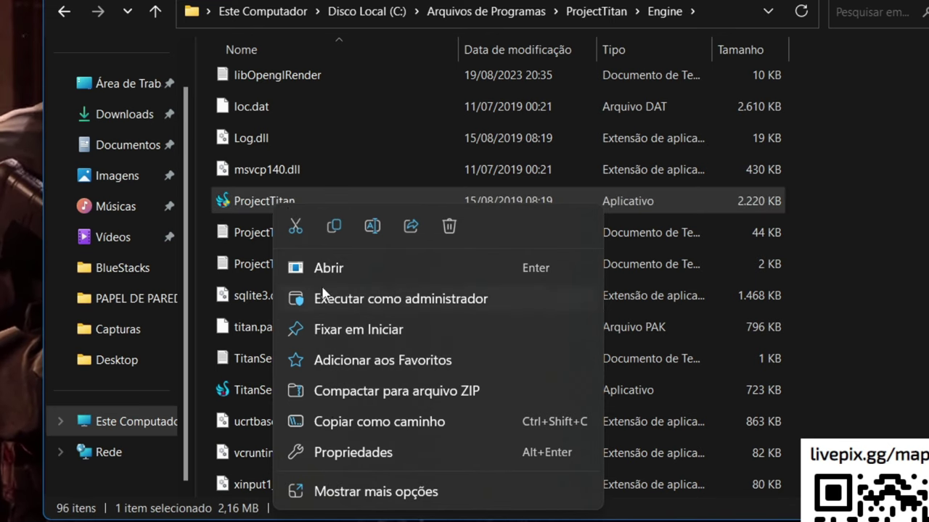
left_click(361, 493)
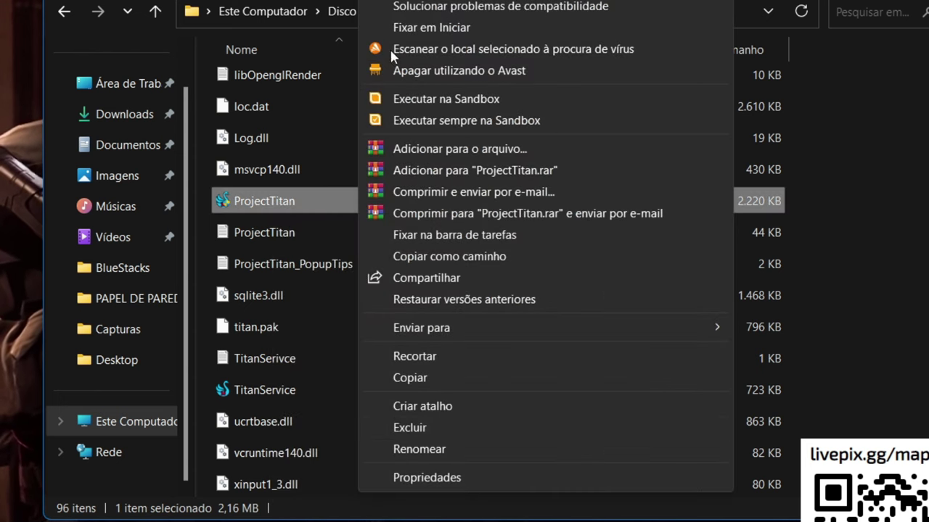
mouse_move(419, 330)
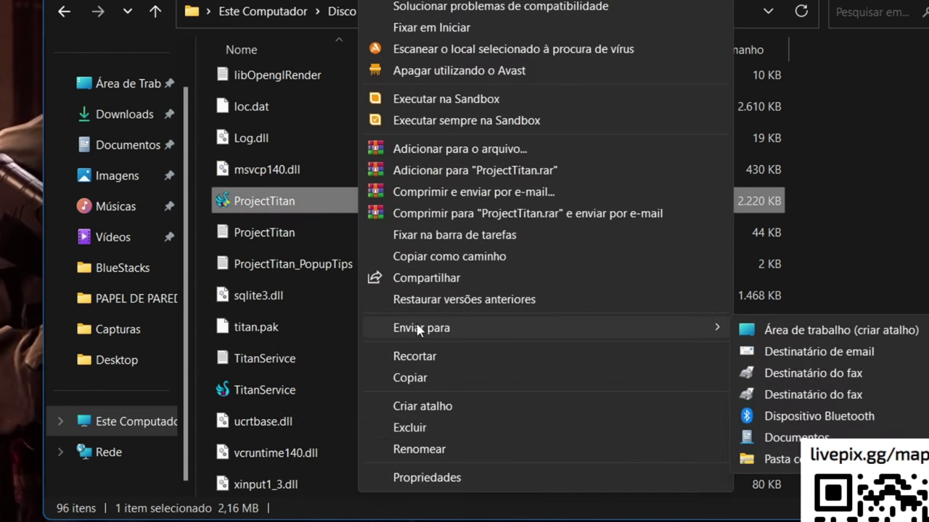
left_click(785, 328)
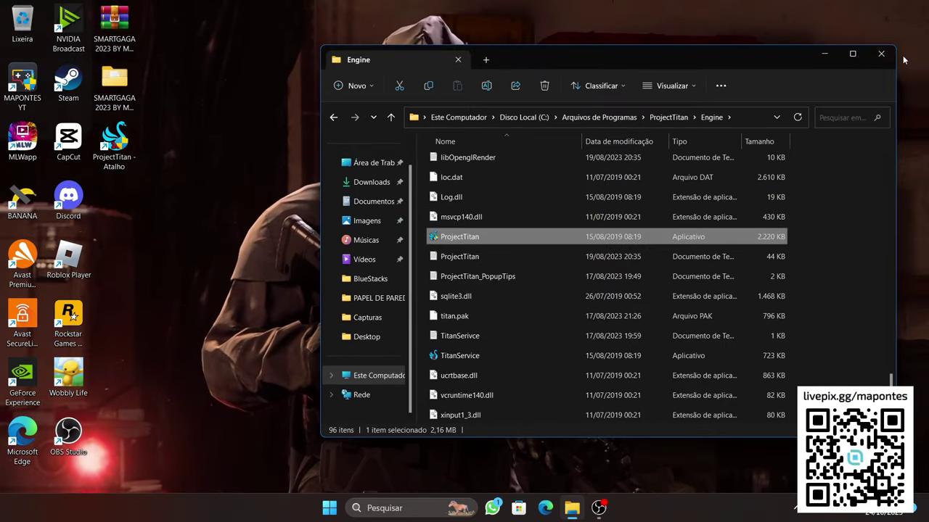
left_click(891, 55)
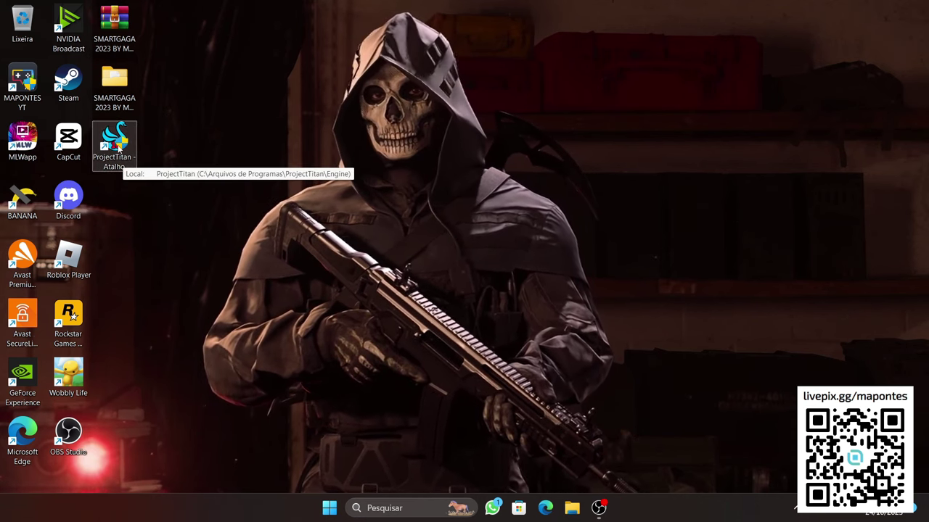
- Launch SmartGaGa from the desktop shortcut, shift its window right, and open its main menu
double_click(119, 147)
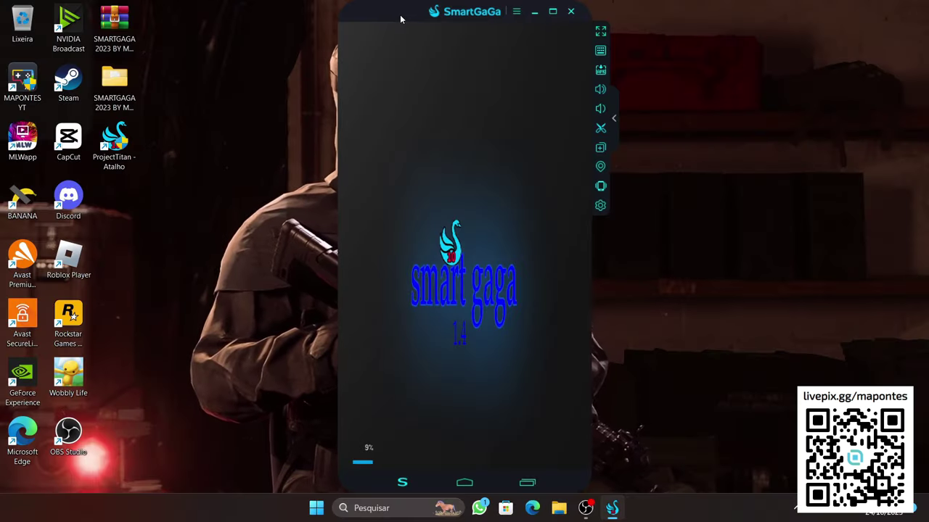
left_click_drag(399, 14, 481, 16)
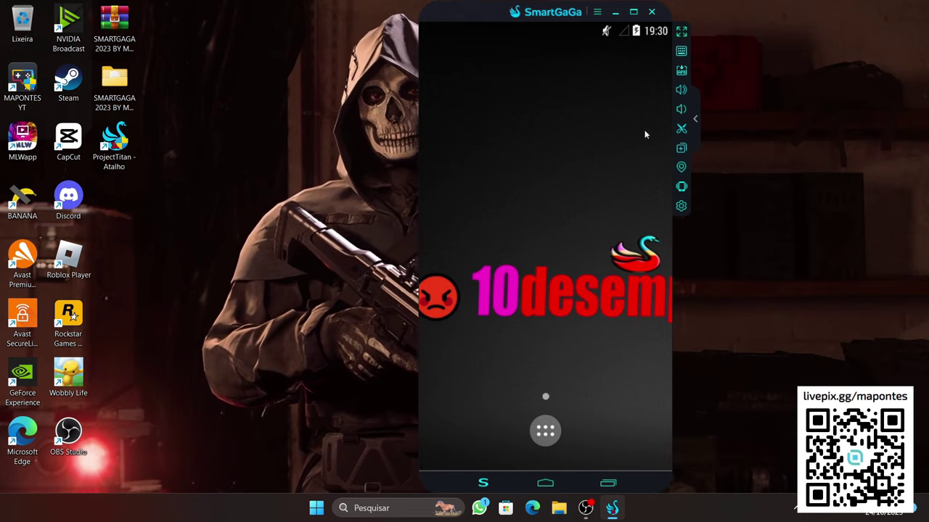
left_click(597, 12)
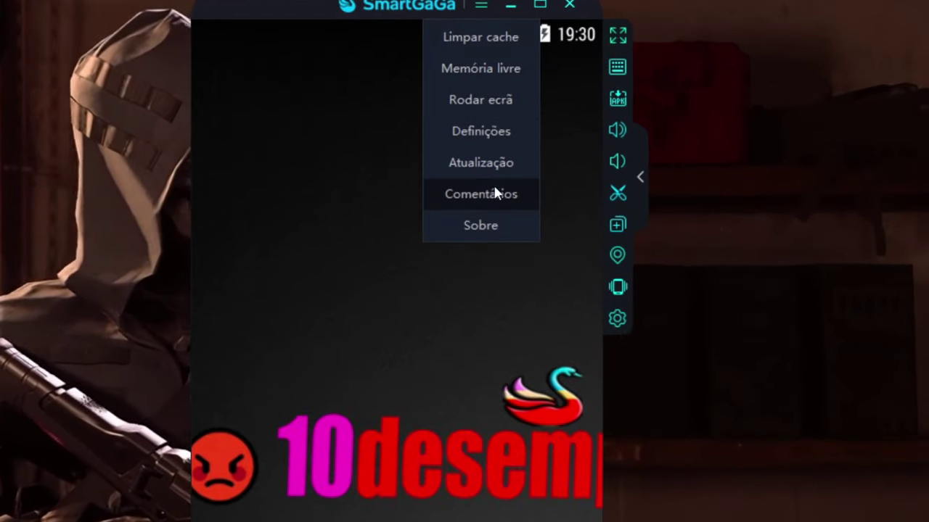
- In Definições > Avançado, set a custom 1280 × 720 resolution at DPI 240, leaving CPU on Auto
left_click(481, 132)
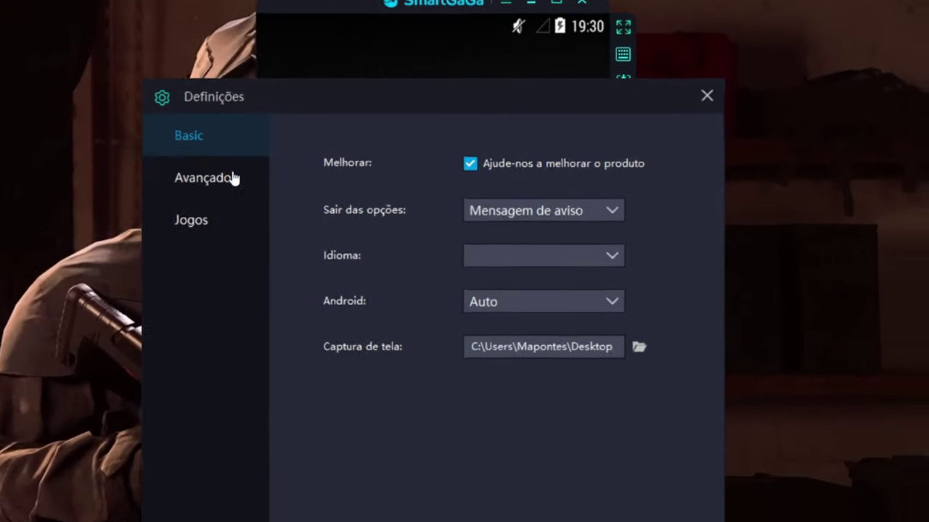
left_click(234, 179)
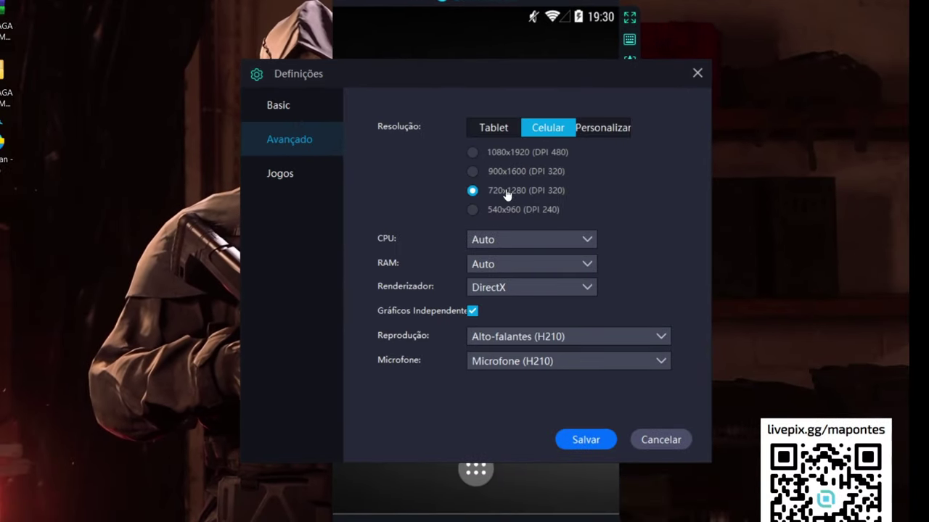
left_click(599, 133)
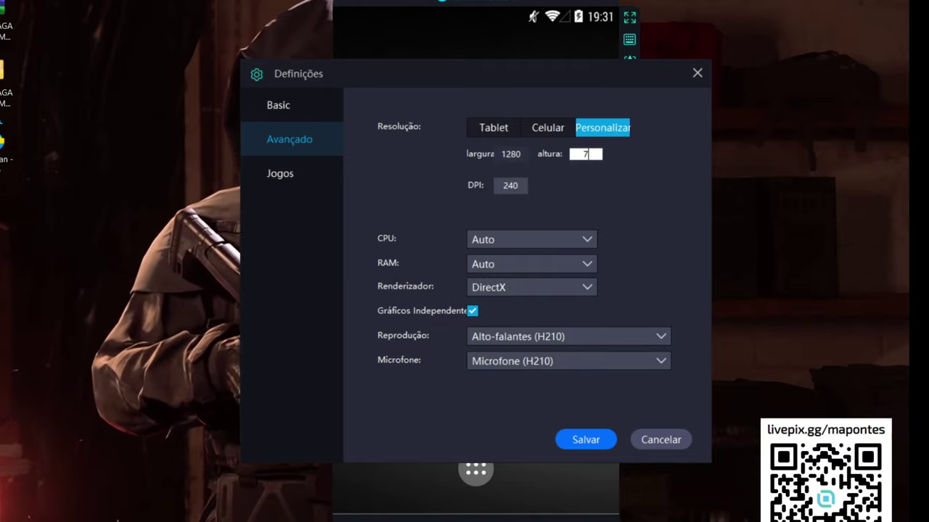
left_click(494, 129)
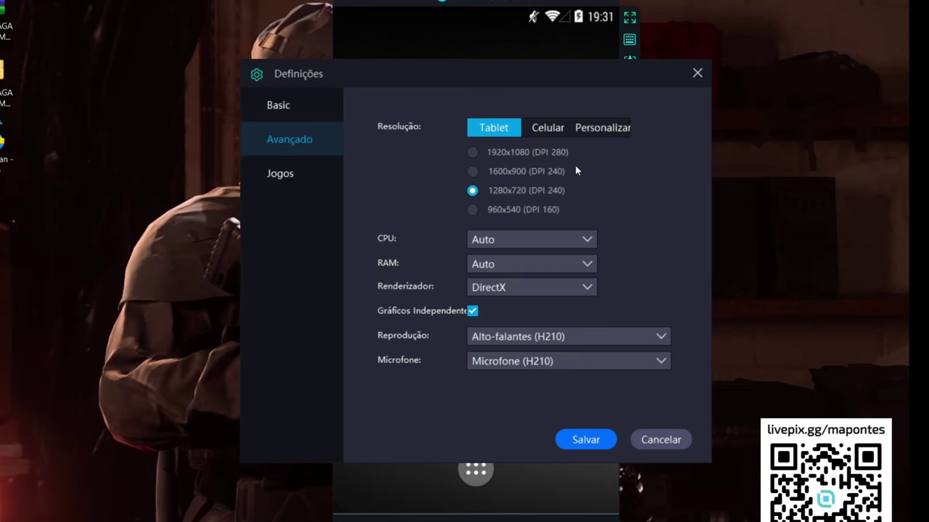
left_click(602, 129)
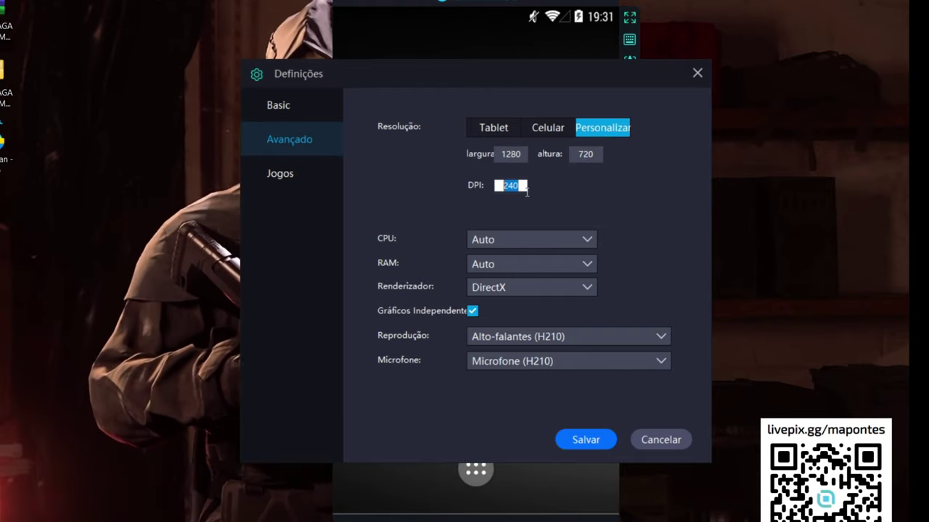
left_click(506, 246)
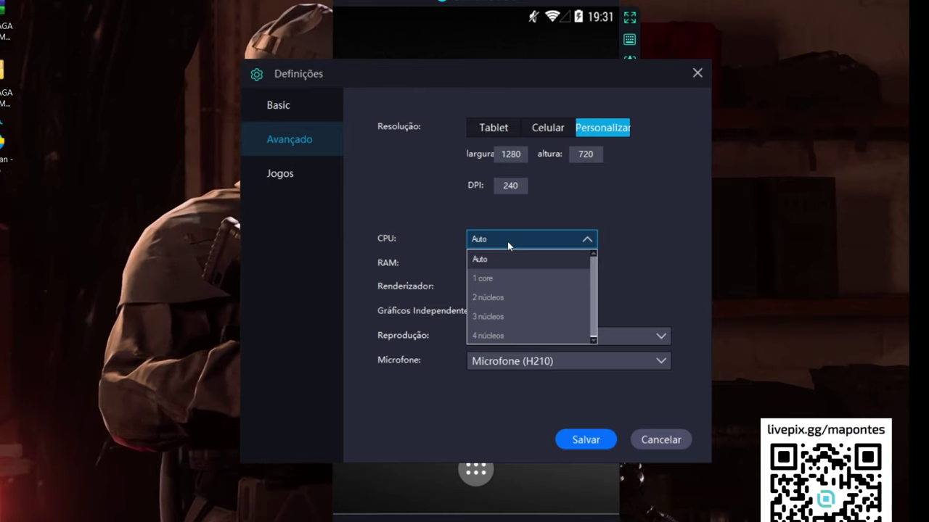
left_click(444, 226)
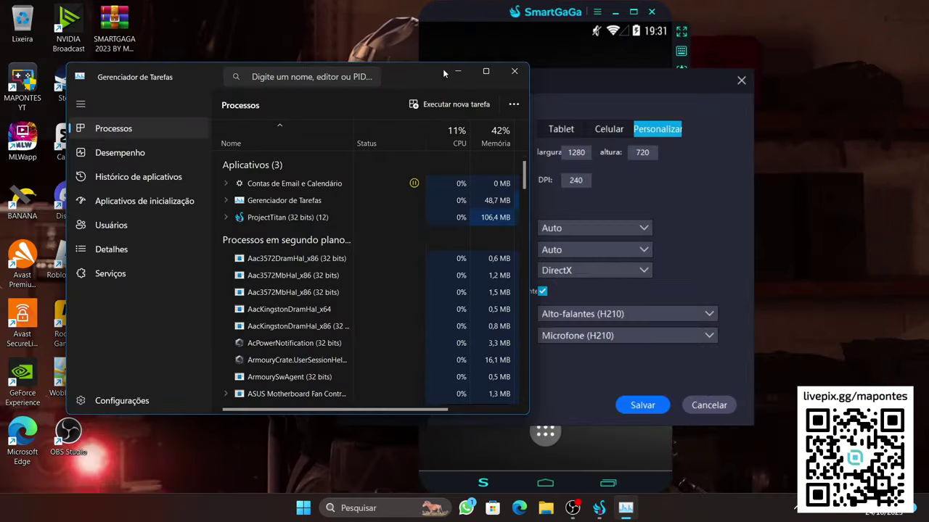
- Close the stray Task Manager and reopen it by searching 'gerenciador de tarefas' in Start
left_click_drag(443, 68, 574, 74)
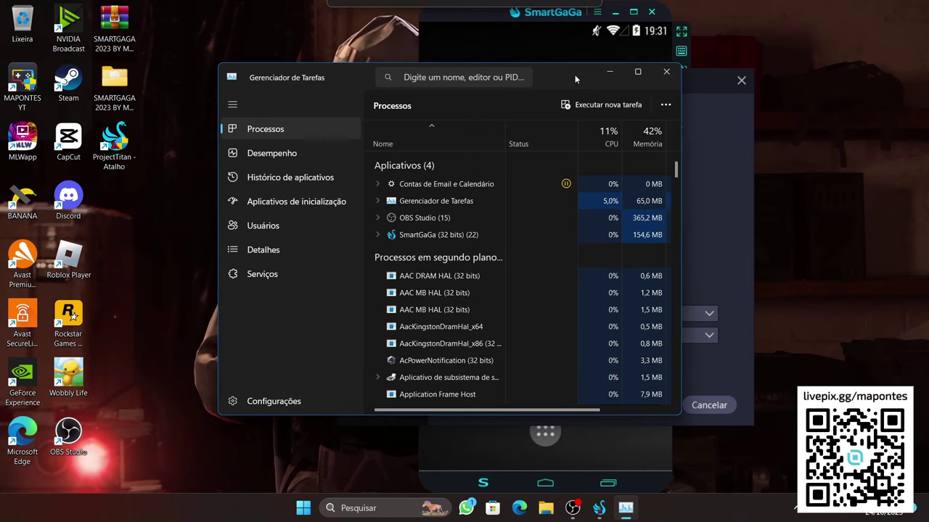
left_click(666, 71)
left_click(317, 508)
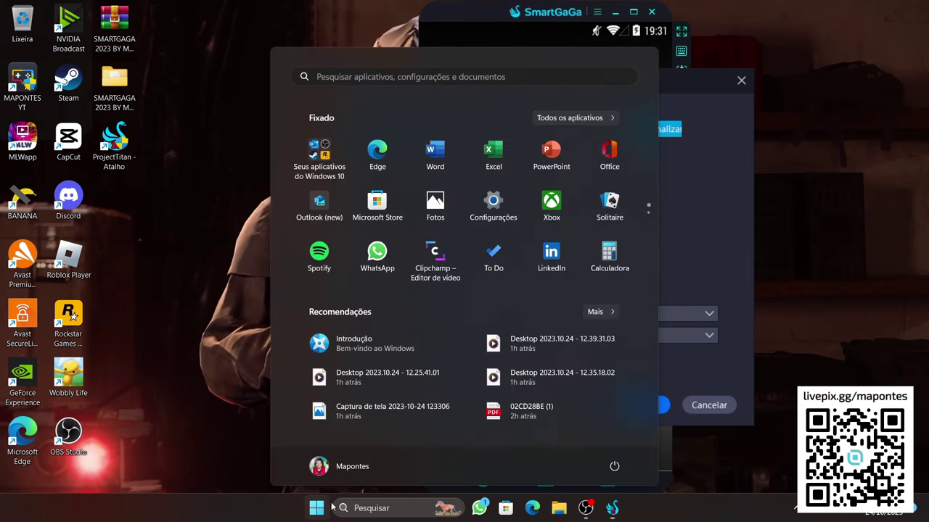
type("gerenci")
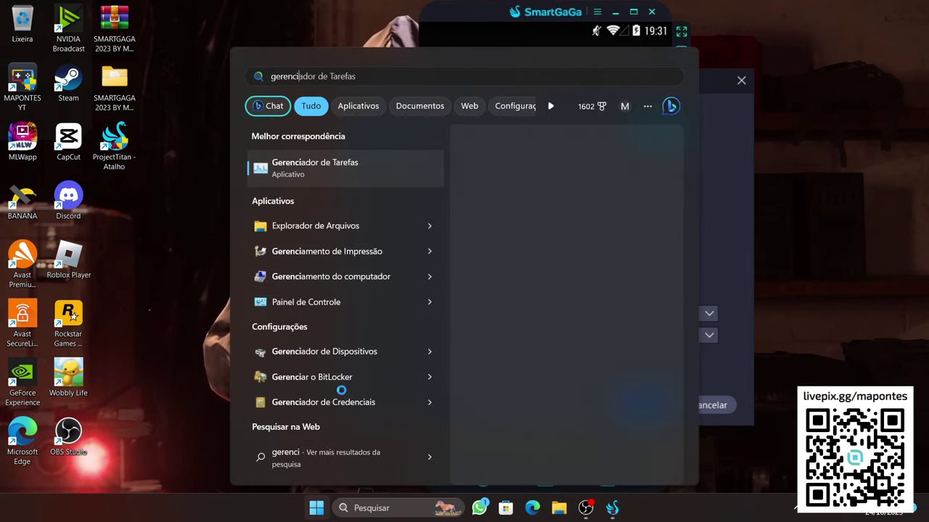
type("ador de t")
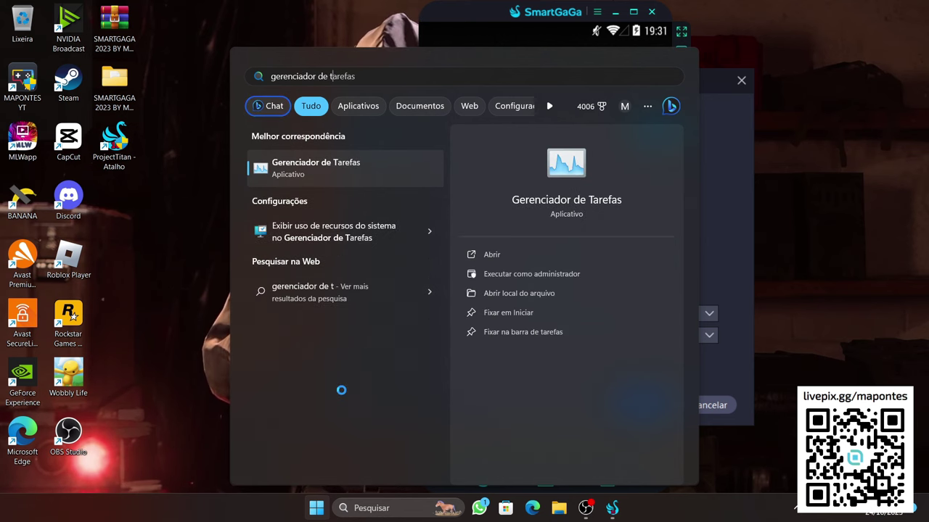
type("arefas")
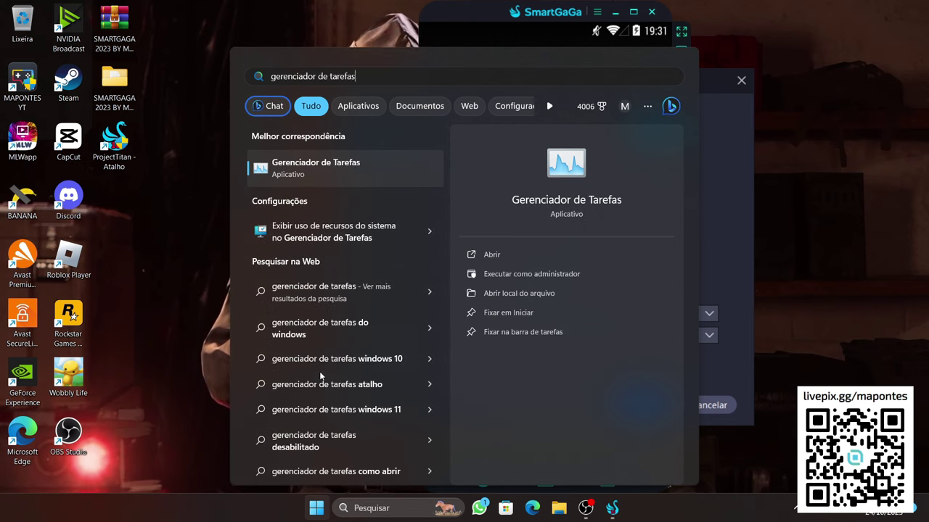
left_click(327, 172)
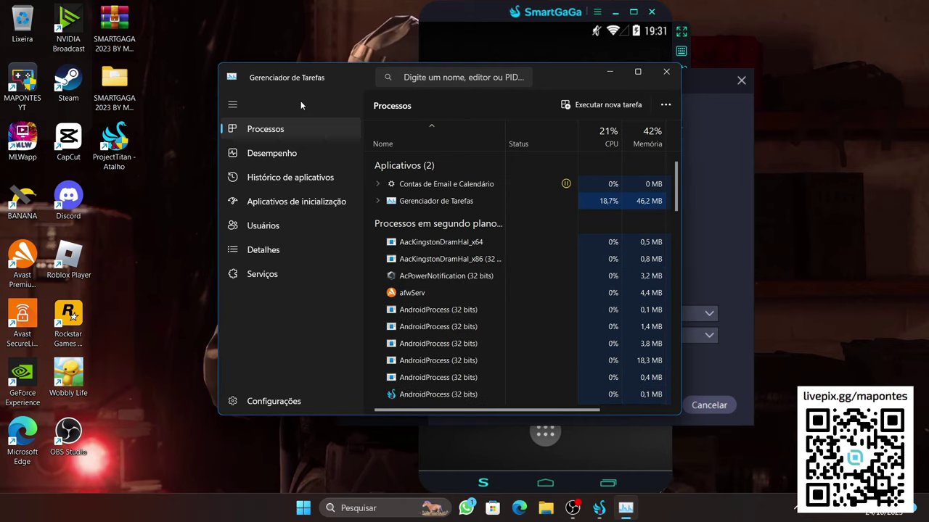
- Check the CPU performance page (12 cores, 24 logical processors), then close Task Manager
left_click_drag(353, 77, 269, 71)
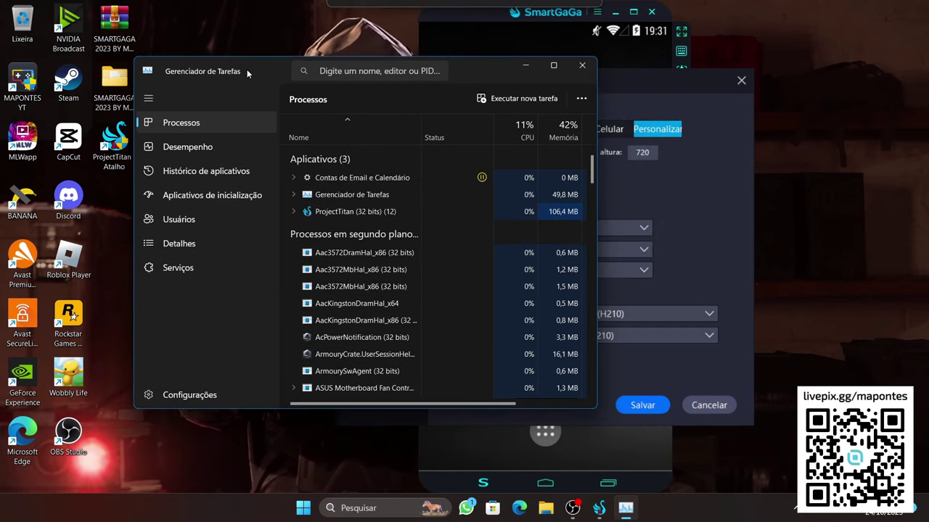
left_click(188, 148)
left_click_drag(597, 237, 743, 232)
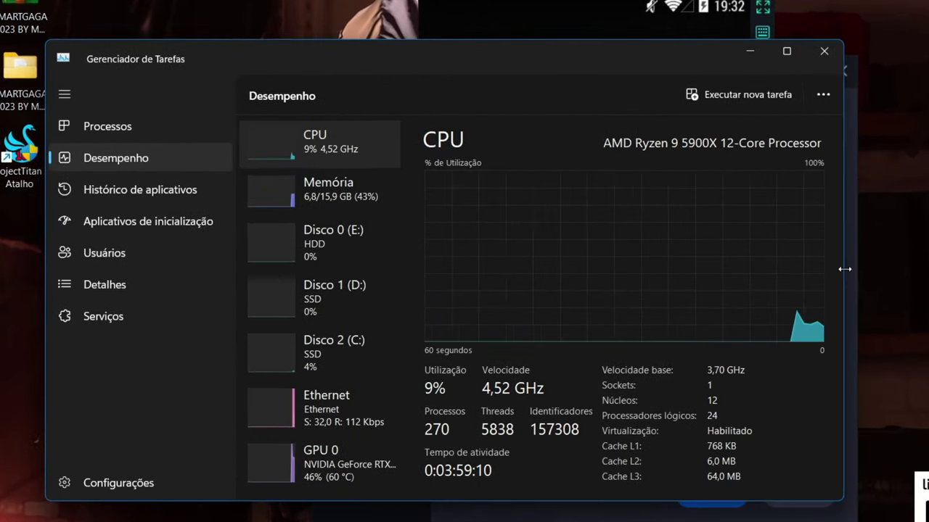
left_click_drag(844, 269, 847, 269)
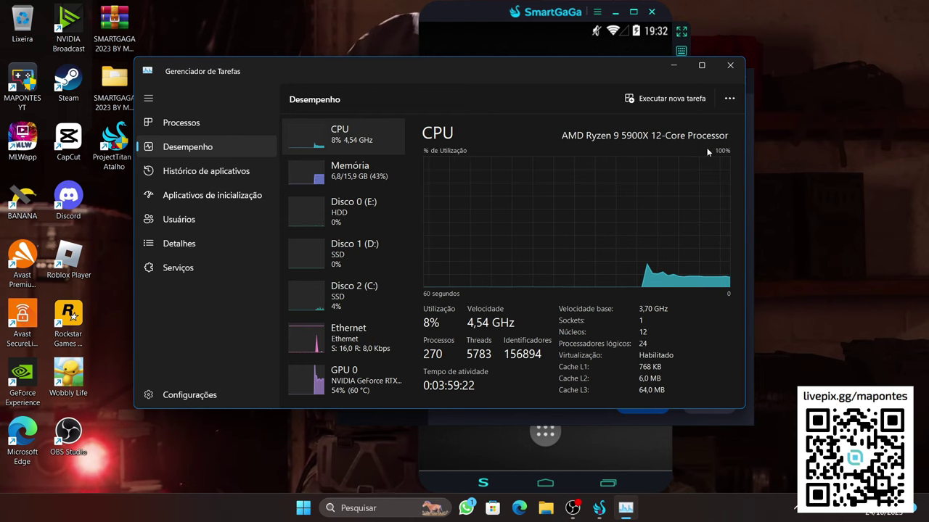
left_click(730, 65)
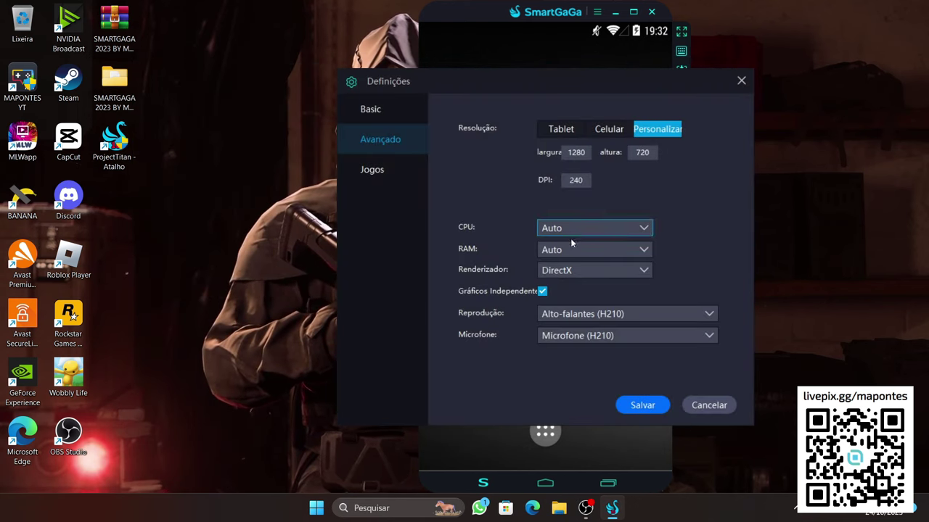
- Set the emulator CPU to 2 núcleos and RAM to 2048M
left_click(555, 228)
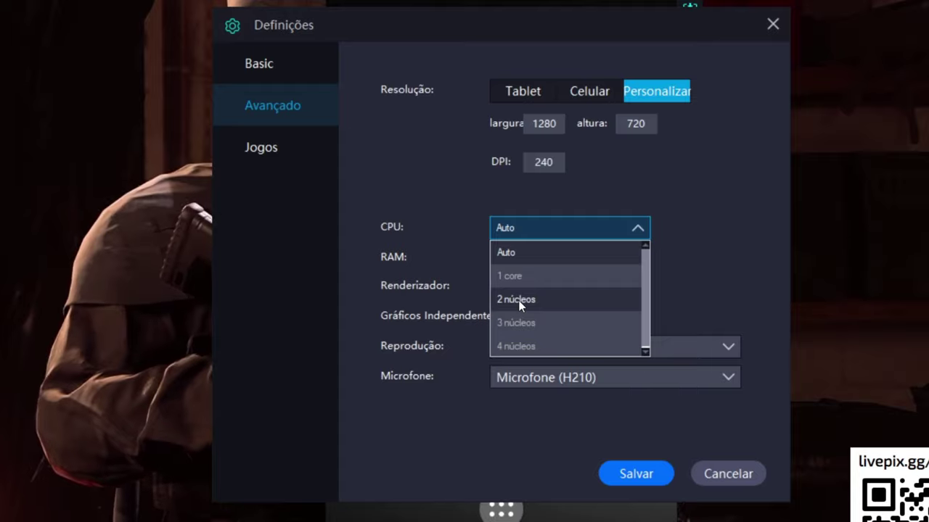
left_click(519, 299)
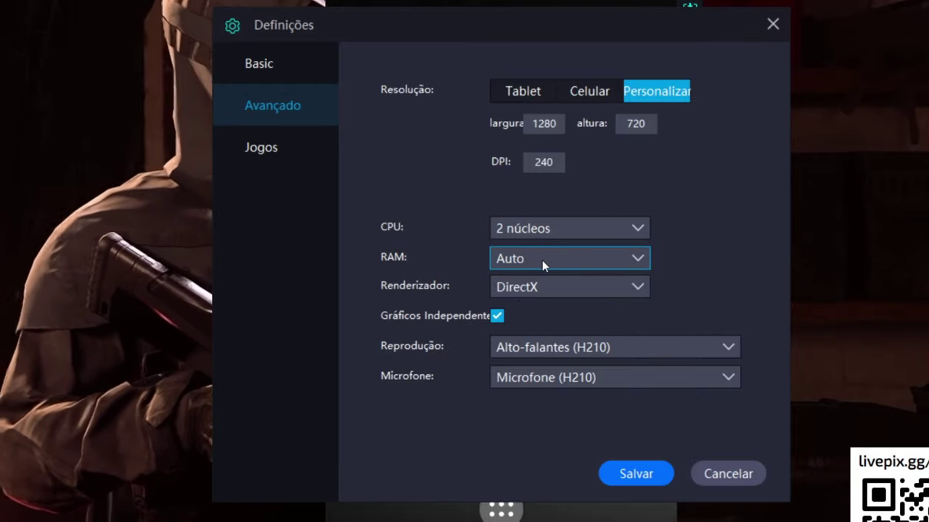
left_click(539, 226)
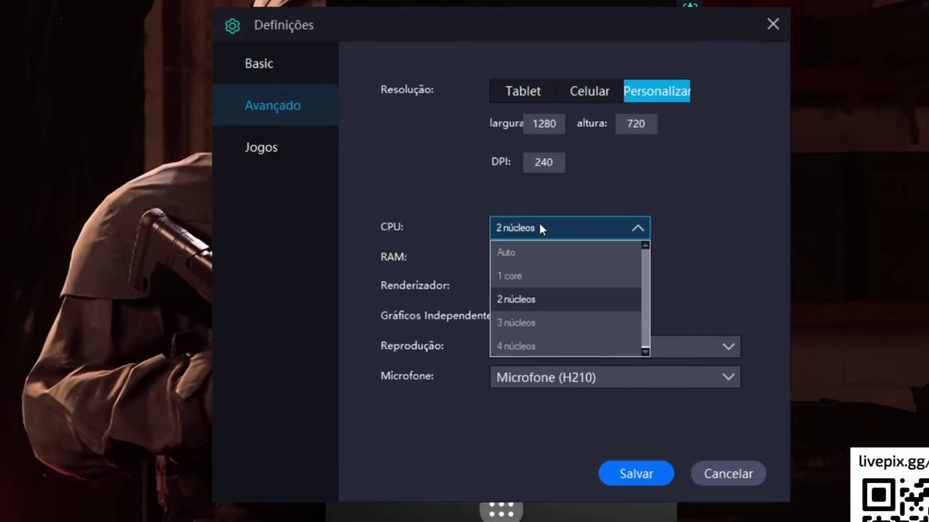
left_click(525, 299)
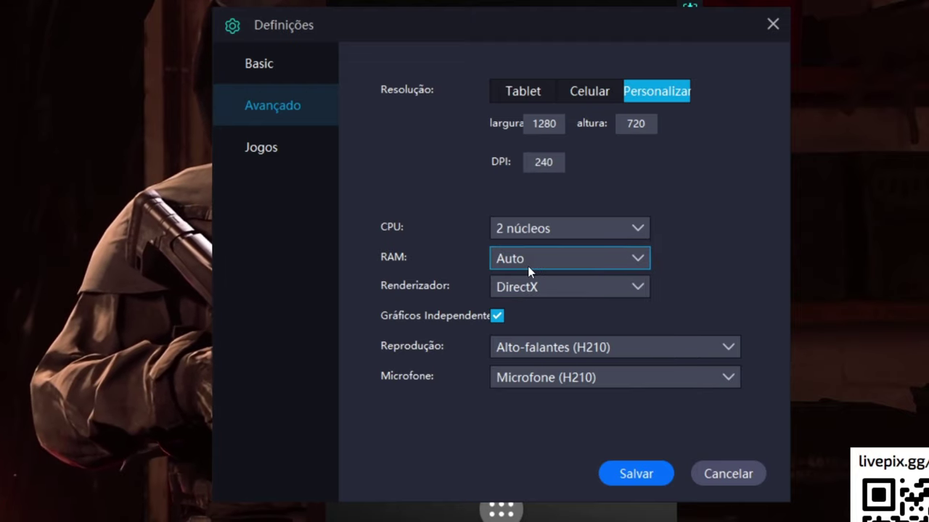
left_click(528, 265)
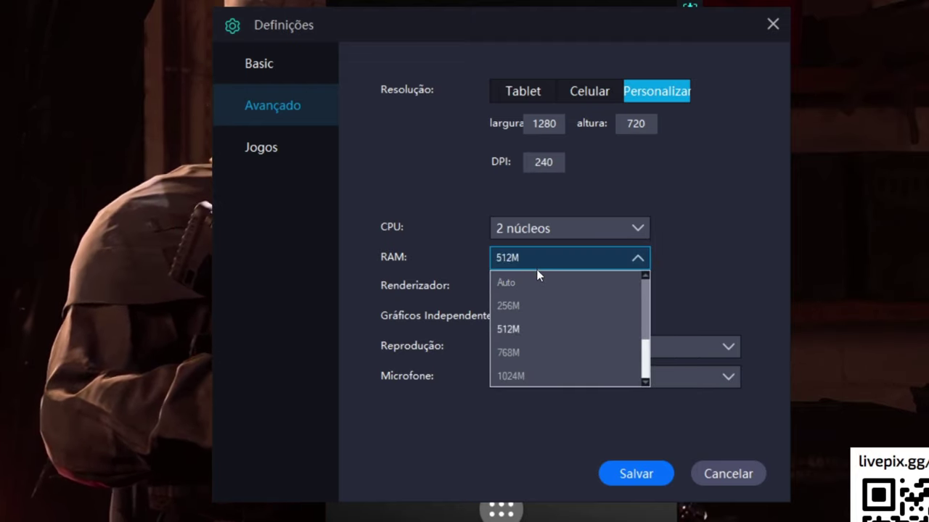
scroll(533, 305, "down", 5)
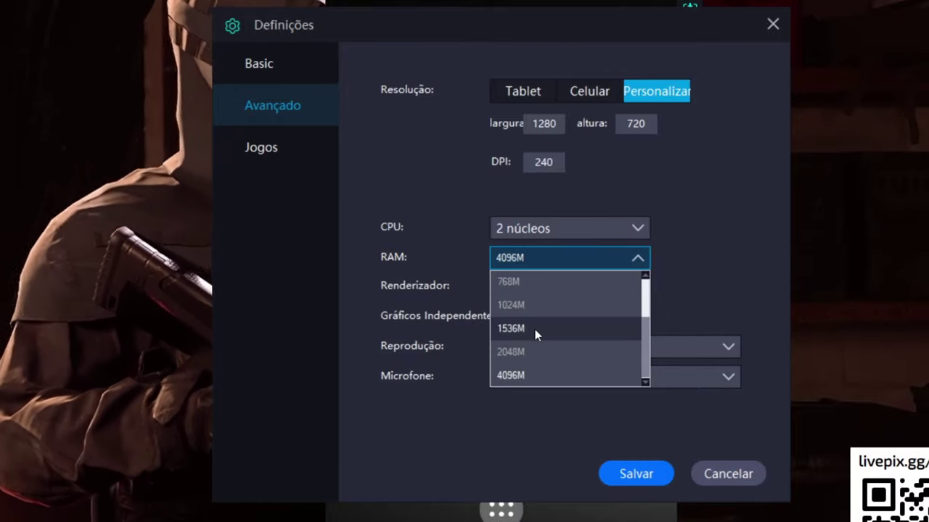
left_click(535, 353)
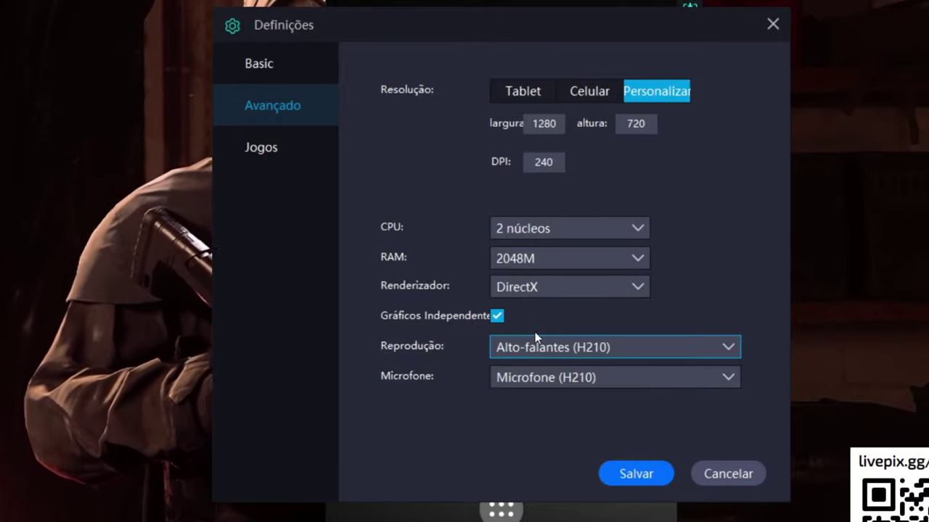
- Keep DirectX as renderer, choose the USB PnP Sound Device microphone, and save
left_click(534, 288)
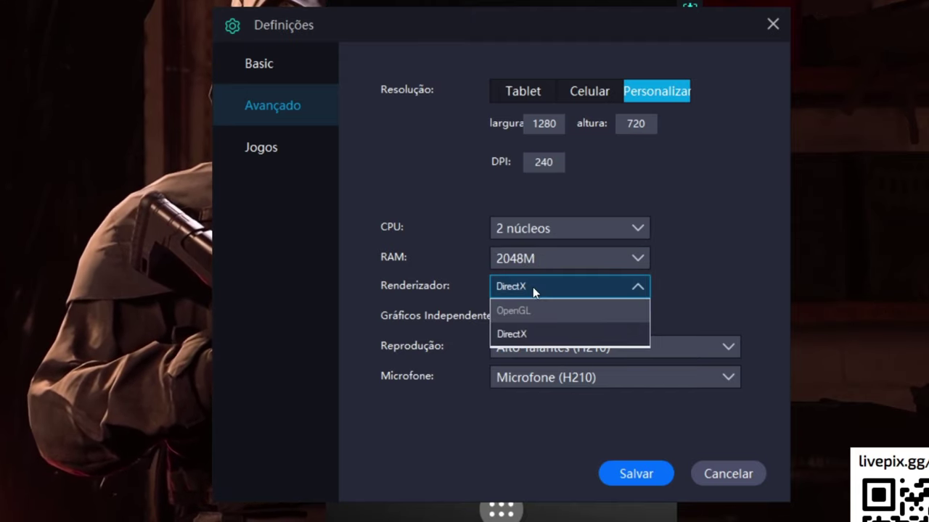
left_click(533, 287)
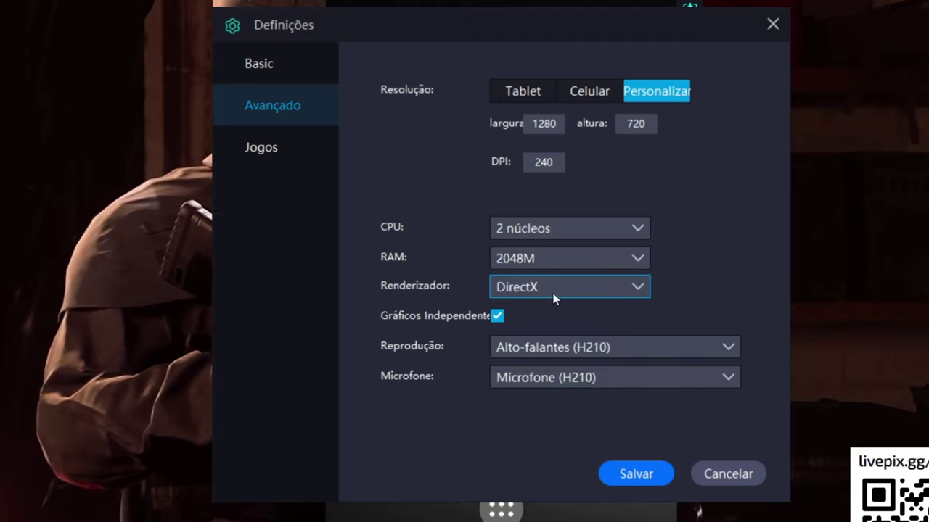
left_click(519, 294)
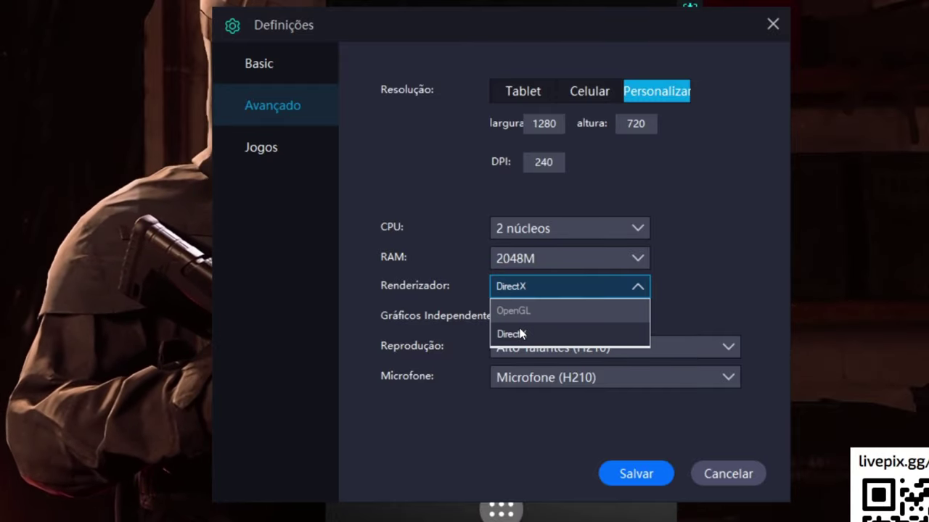
left_click(567, 288)
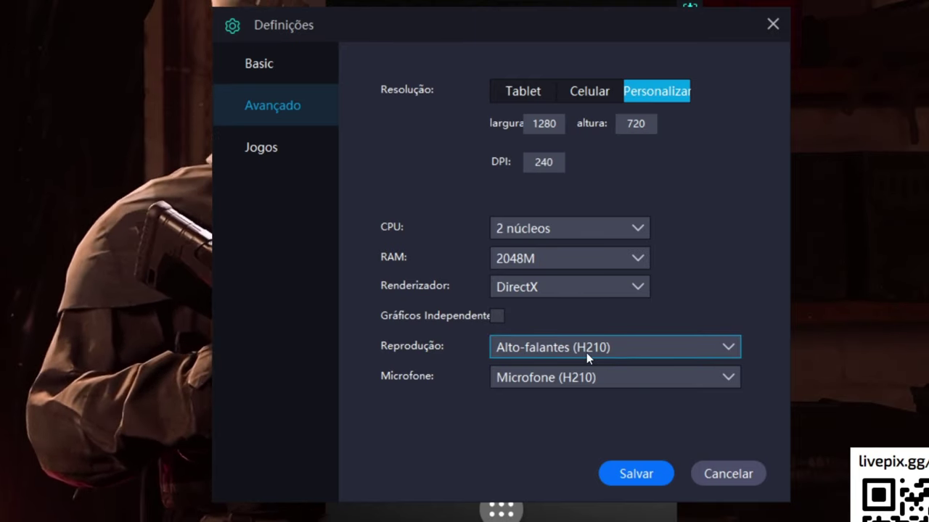
left_click(602, 376)
left_click(568, 400)
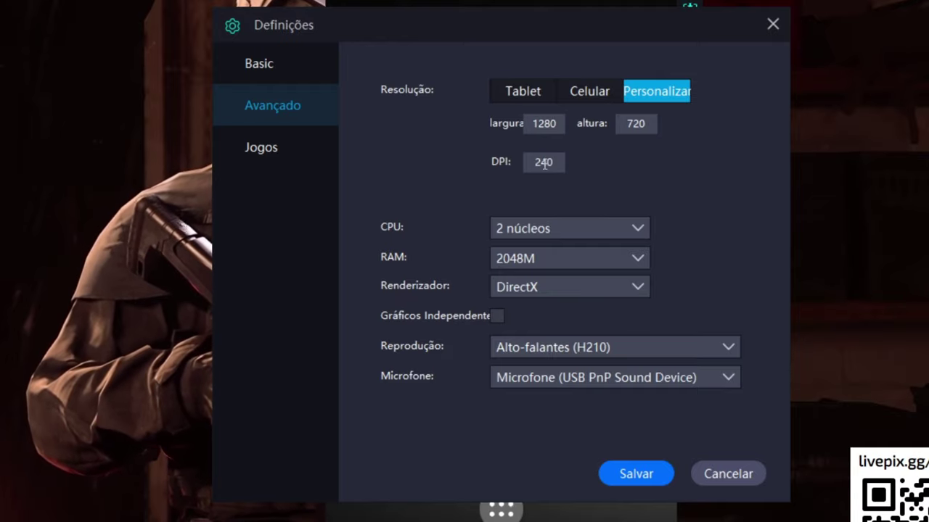
left_click(650, 476)
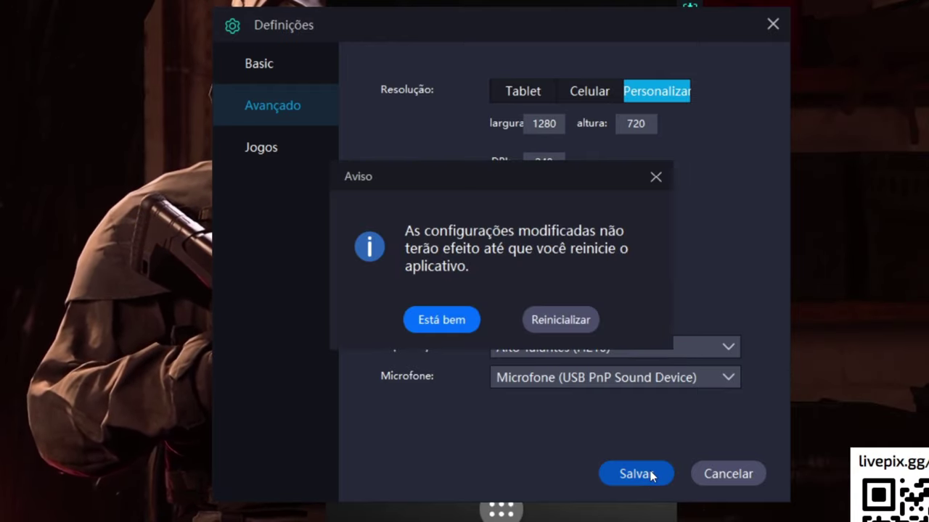
- Restart the emulator, re-save the Avançado settings, restart again, and reposition the relaunched window
left_click(560, 320)
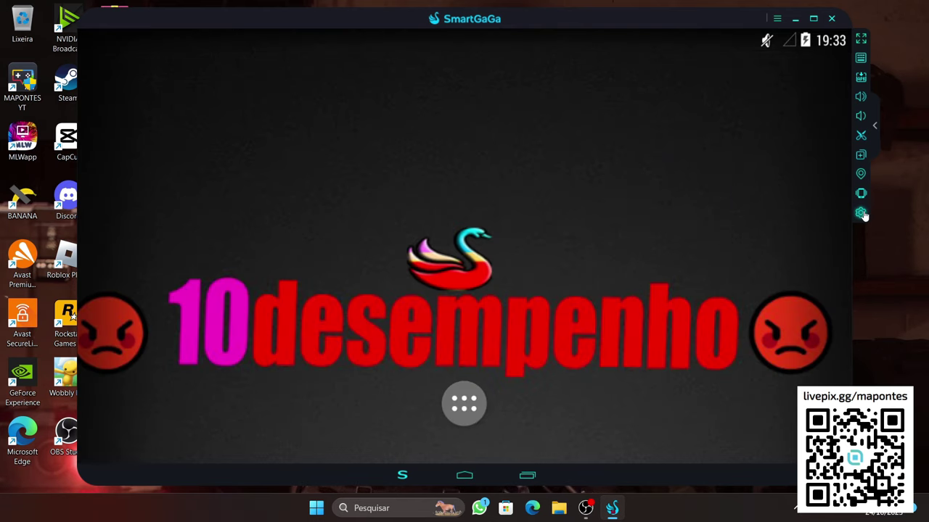
left_click(860, 211)
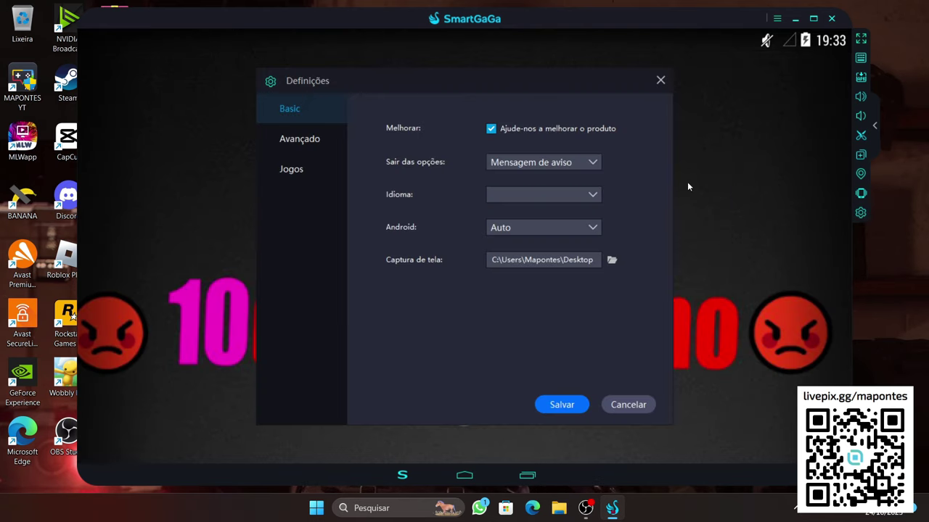
left_click(327, 140)
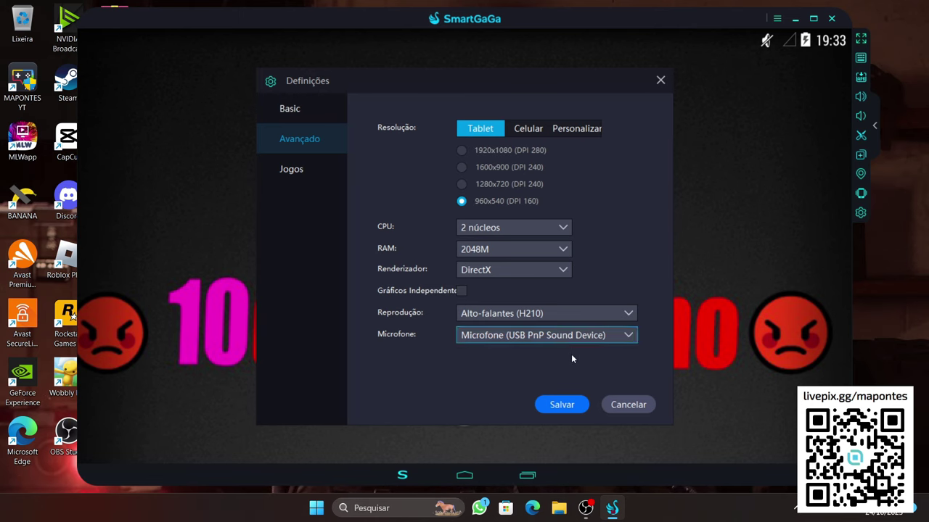
left_click(561, 405)
left_click(507, 294)
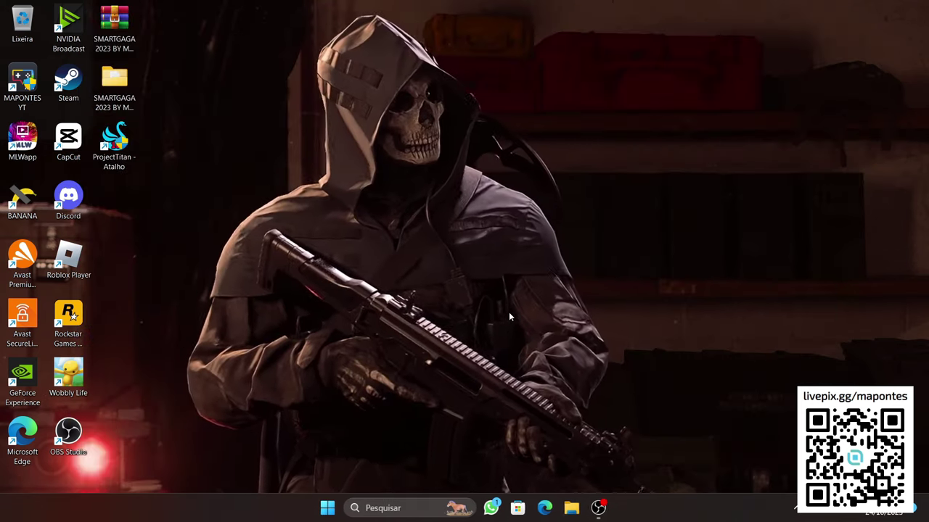
left_click_drag(559, 51, 545, 82)
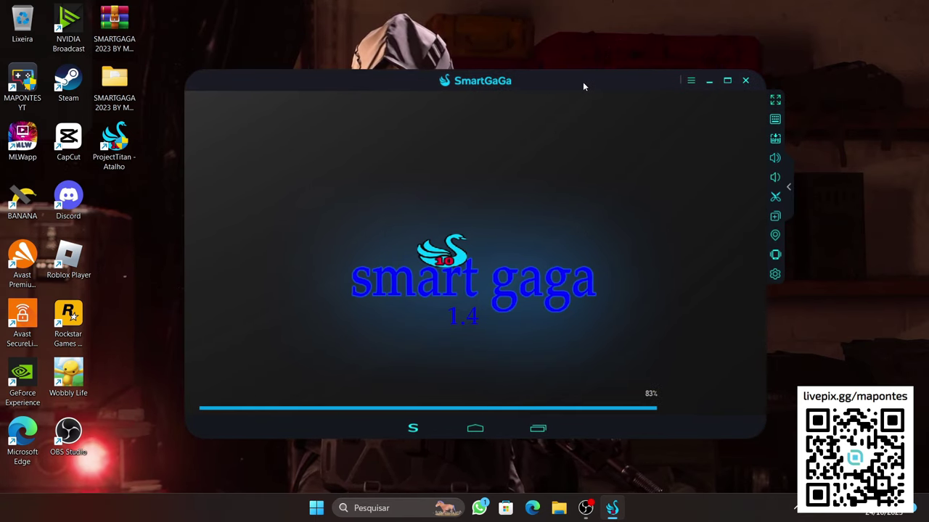
left_click_drag(598, 83, 650, 81)
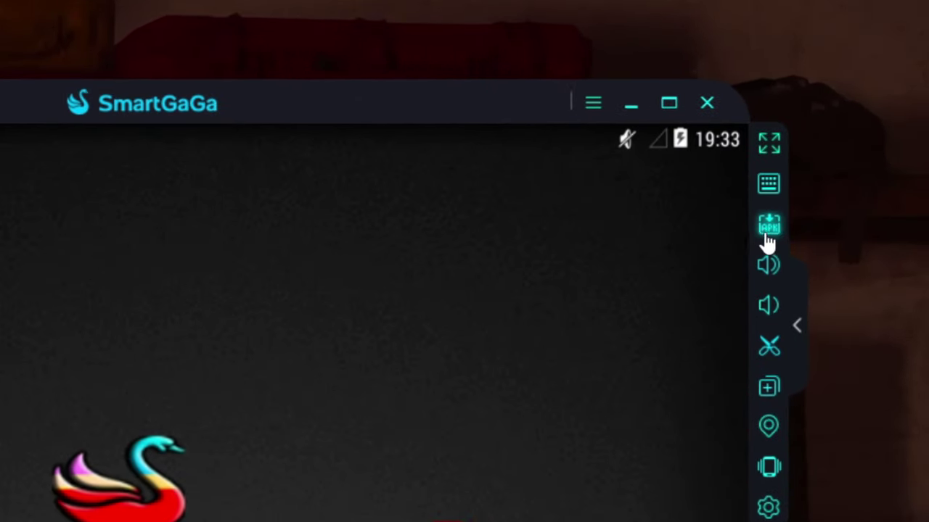
- Install FREE FIRE APK ATUALIZADO OUTUBRO 2023 from the desktop SMARTGAGA 2023 BY MAPONTES folder, then open that folder
left_click(770, 228)
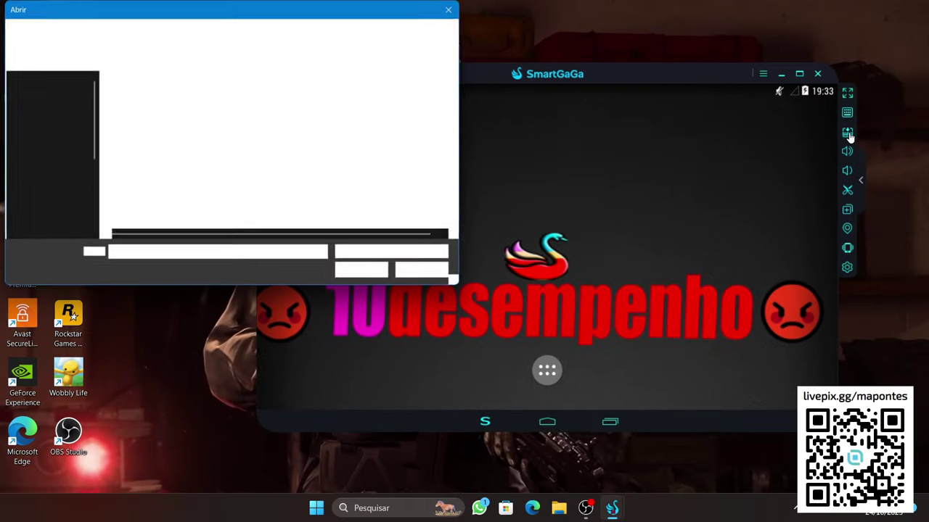
left_click_drag(225, 17, 551, 69)
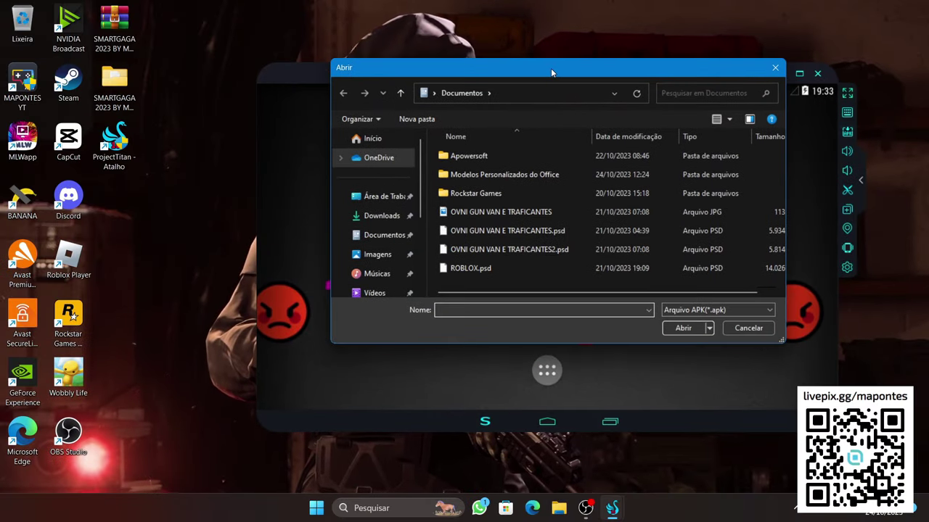
left_click(385, 203)
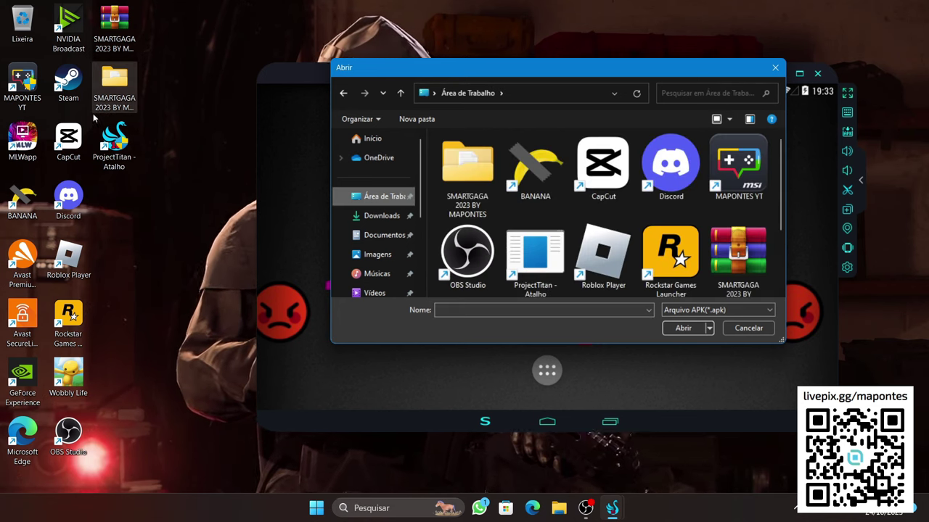
double_click(455, 186)
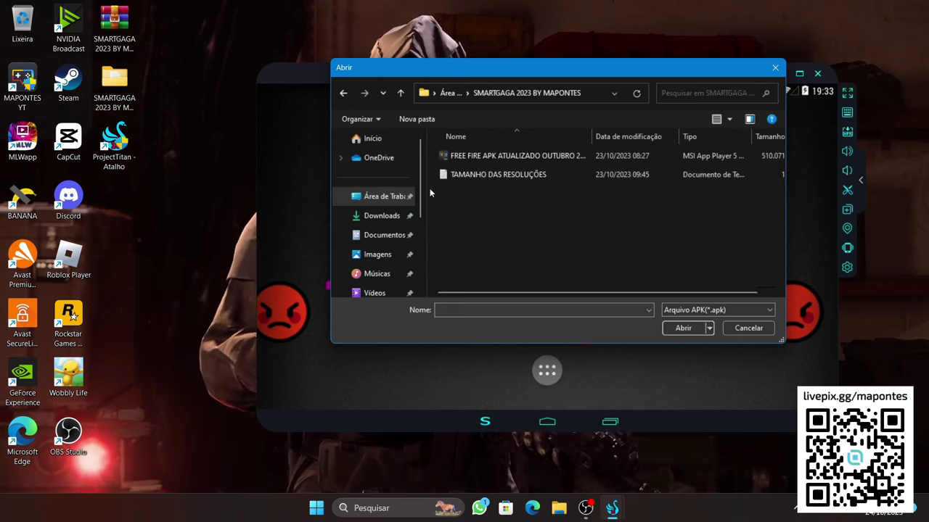
left_click(479, 158)
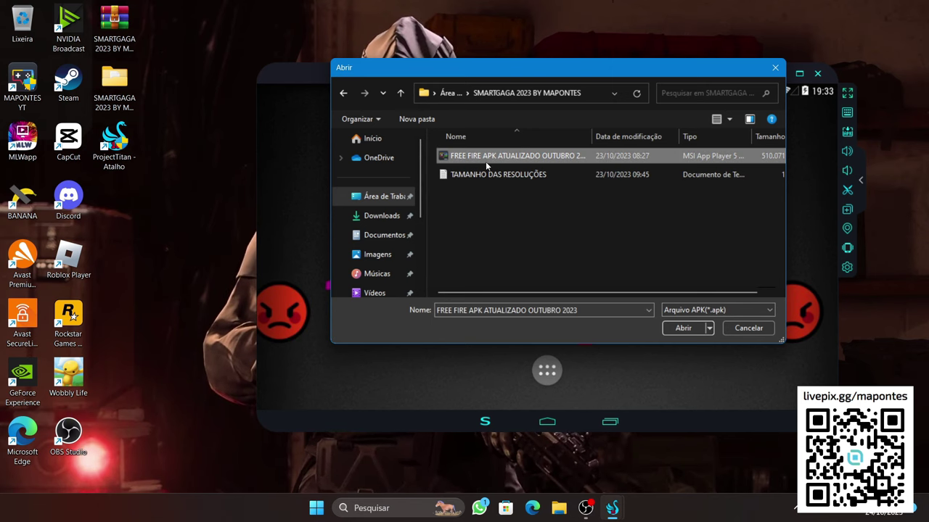
left_click(684, 329)
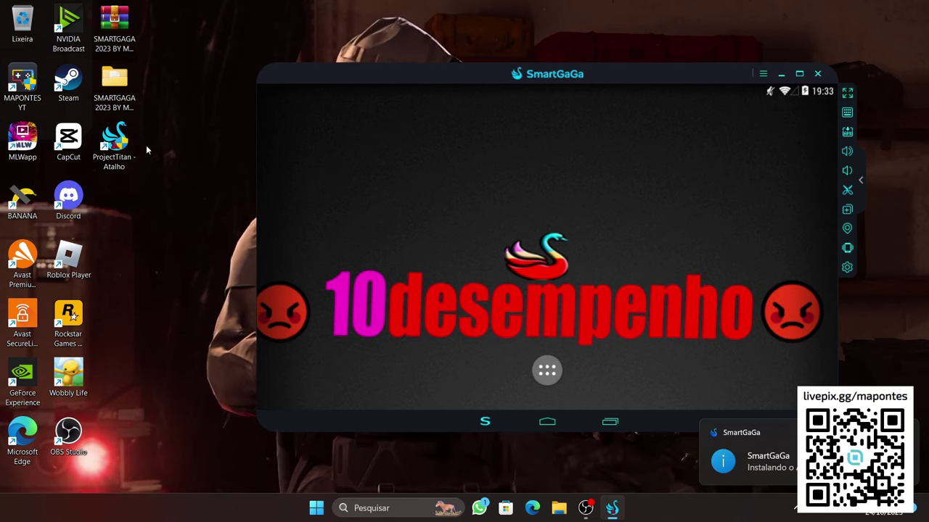
double_click(138, 104)
- View the 720p–240p list in TAMANHO DAS RESOLUÇÕES, then close Notepad and the folder window
left_click(462, 182)
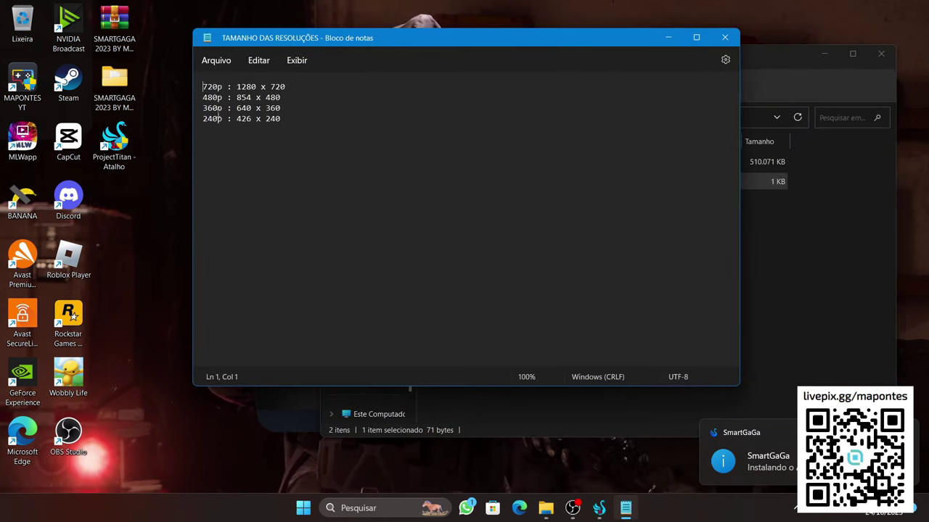
left_click_drag(275, 121, 247, 122)
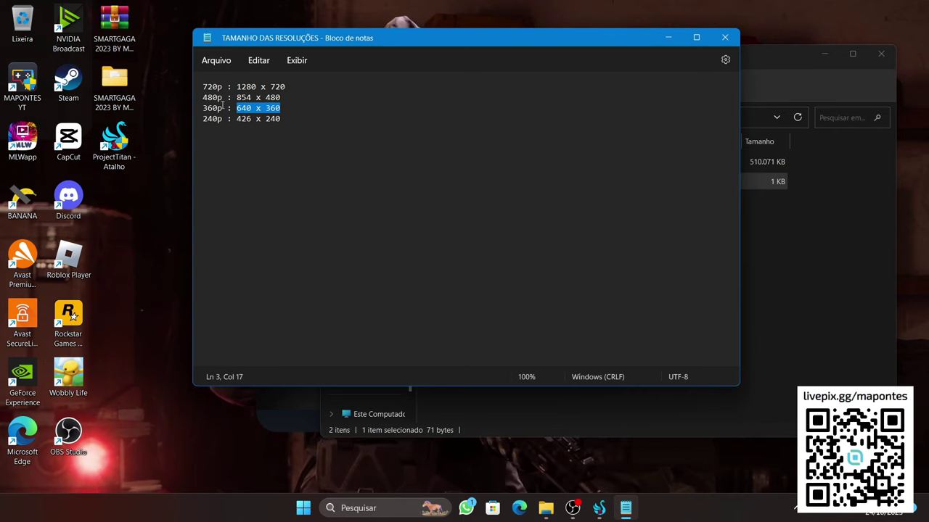
left_click(724, 37)
left_click(882, 56)
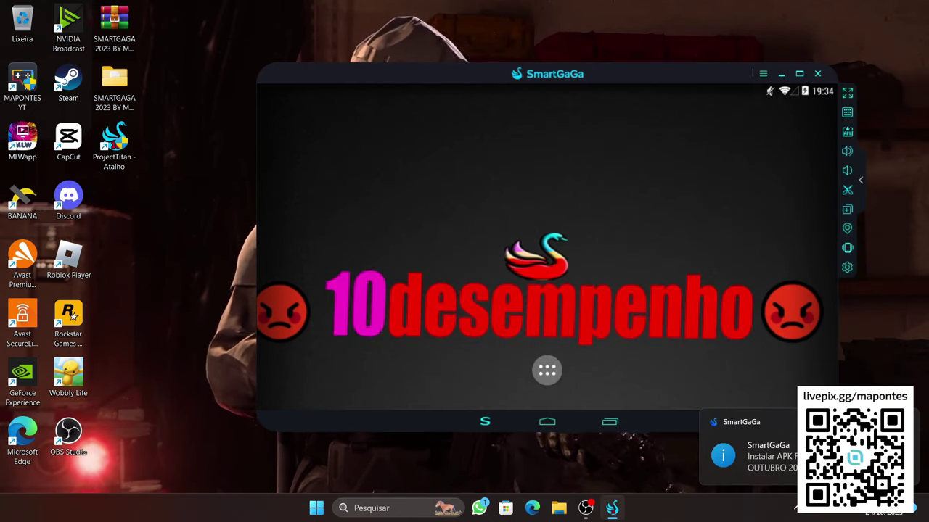
- Launch Free Fire from the Android app drawer and move the emulator window up and left
left_click(548, 371)
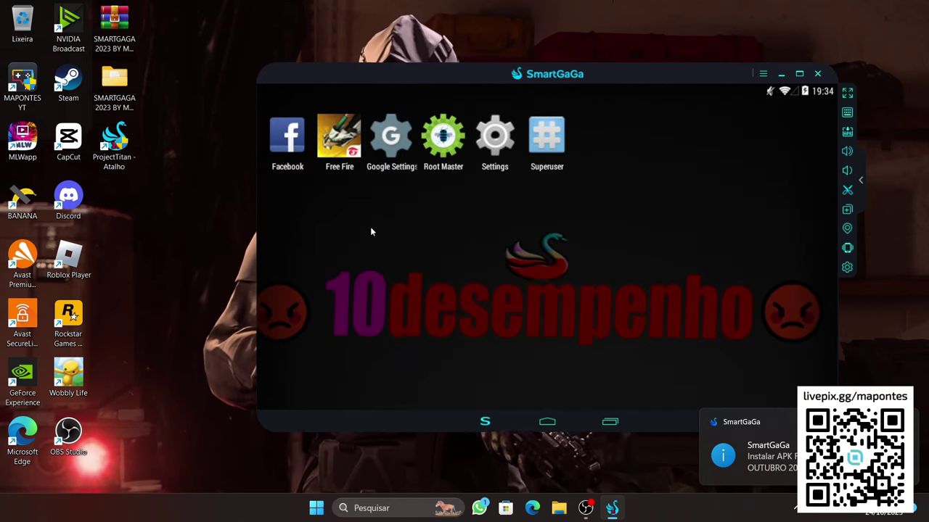
left_click(341, 147)
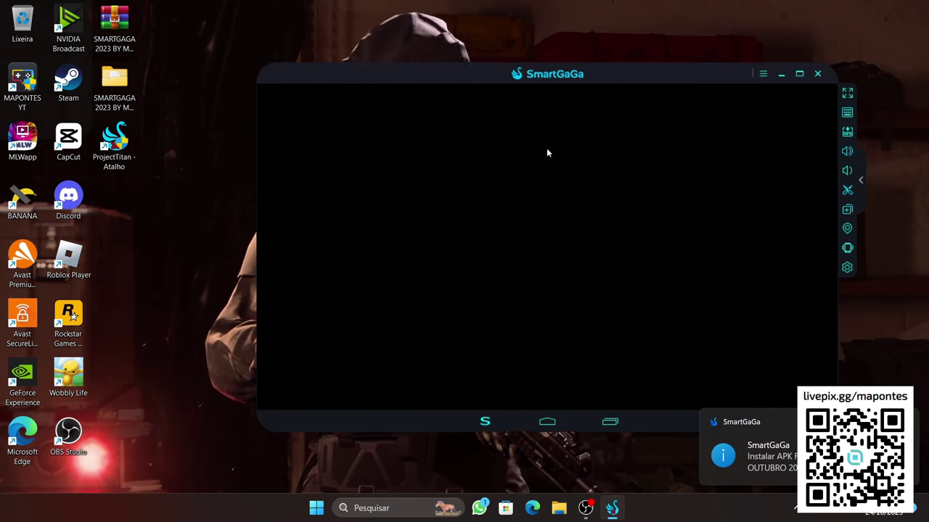
left_click_drag(484, 77, 375, 62)
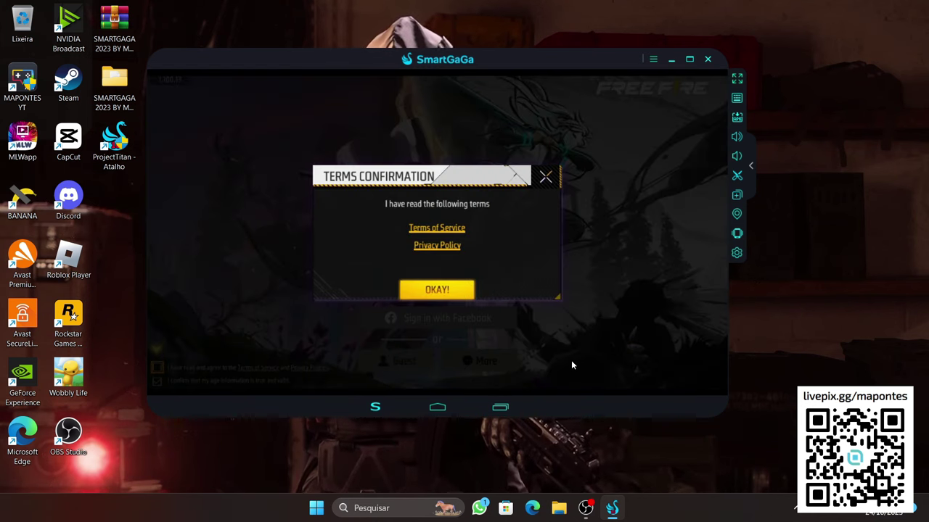
- Accept the terms, sign in as guest, lower the emulator volume, and start a second emulator instance
left_click(442, 290)
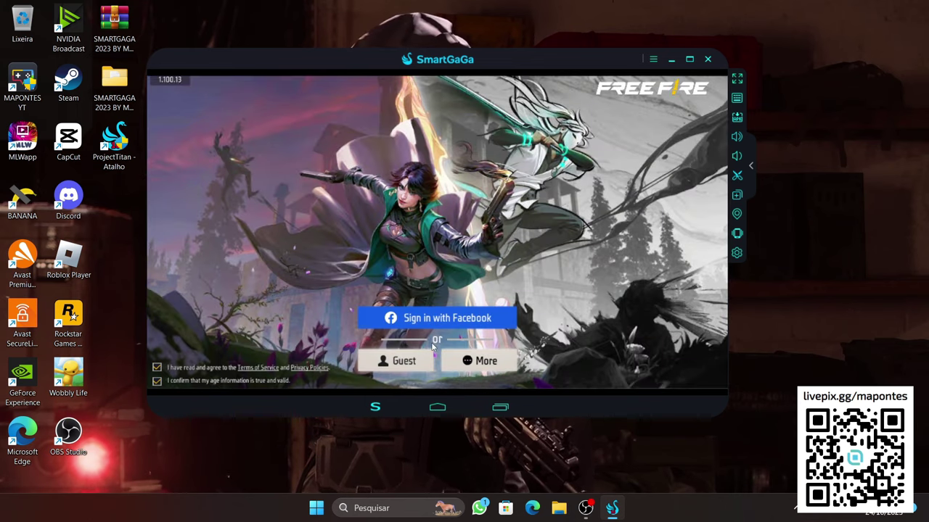
left_click(403, 361)
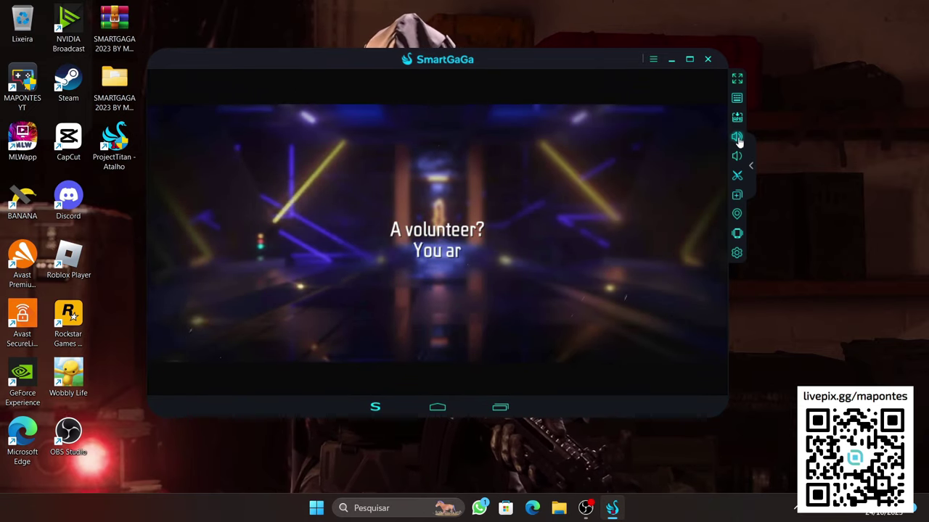
left_click(737, 138)
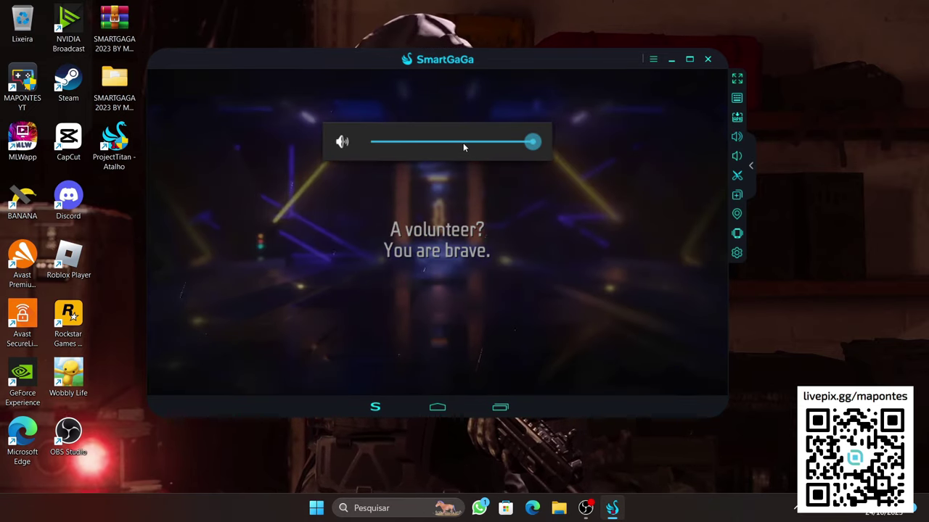
left_click(463, 144)
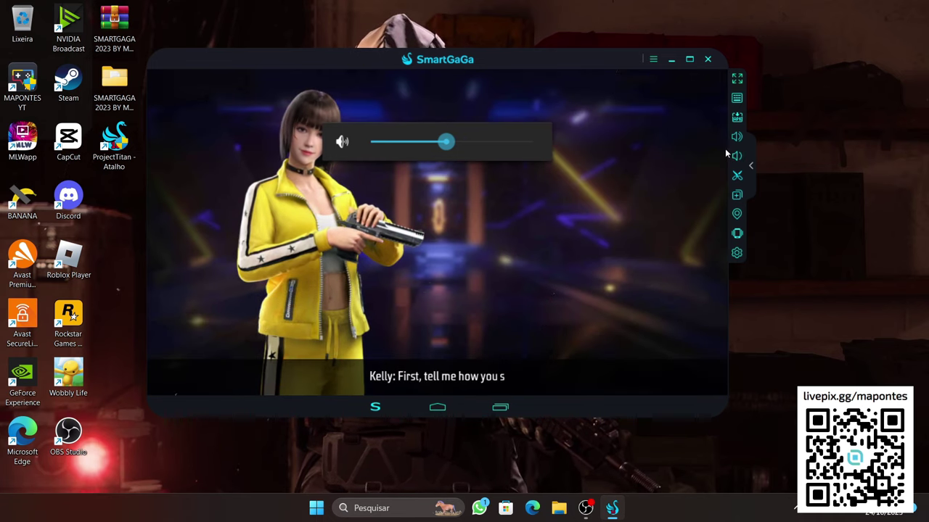
left_click(737, 157)
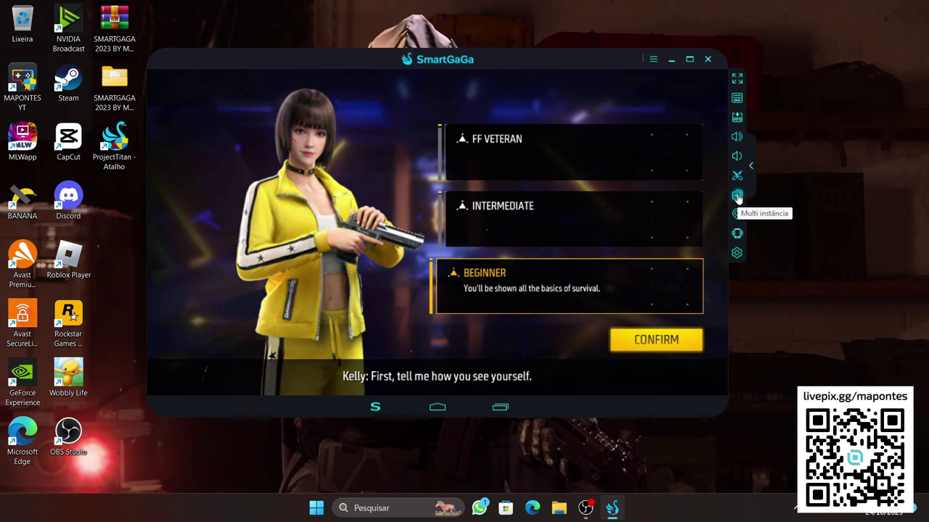
left_click(737, 196)
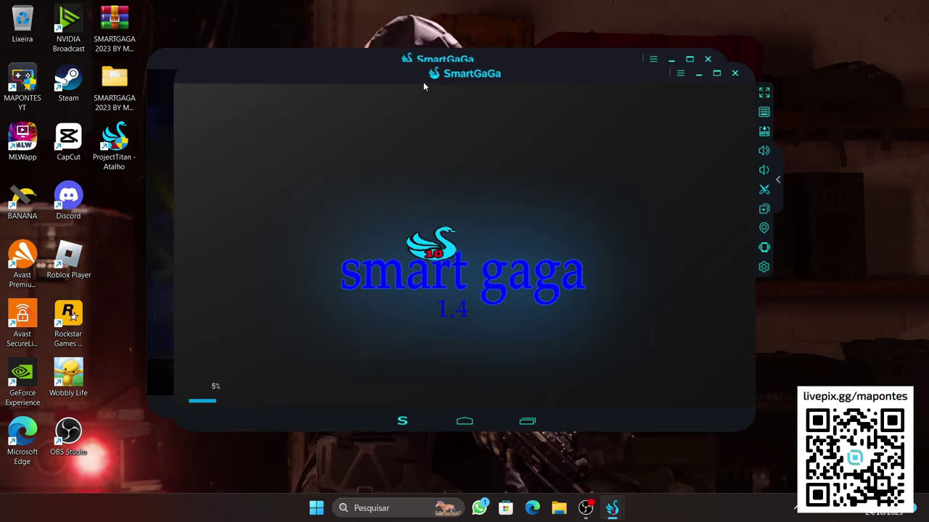
left_click_drag(387, 67, 359, 154)
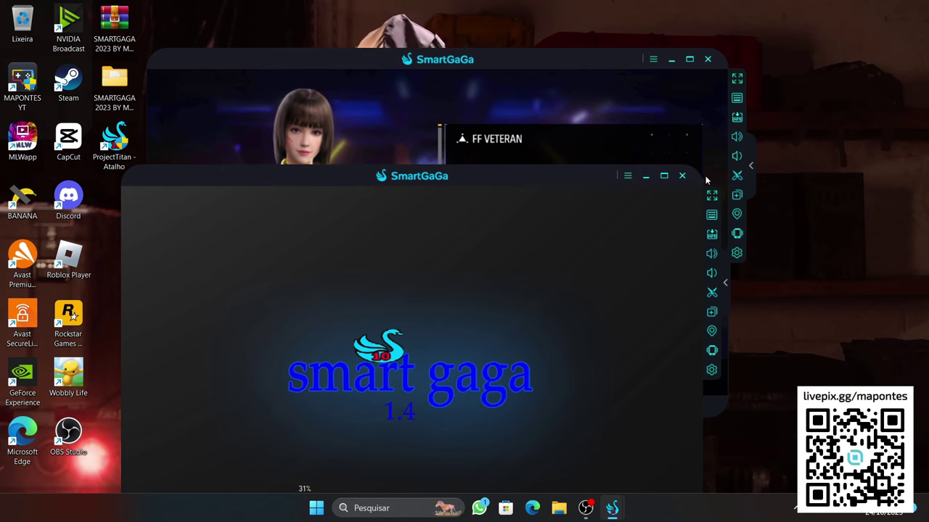
- Close the duplicate emulator window and choose the Intermediate experience level to start the tutorial
left_click(682, 176)
left_click(387, 392)
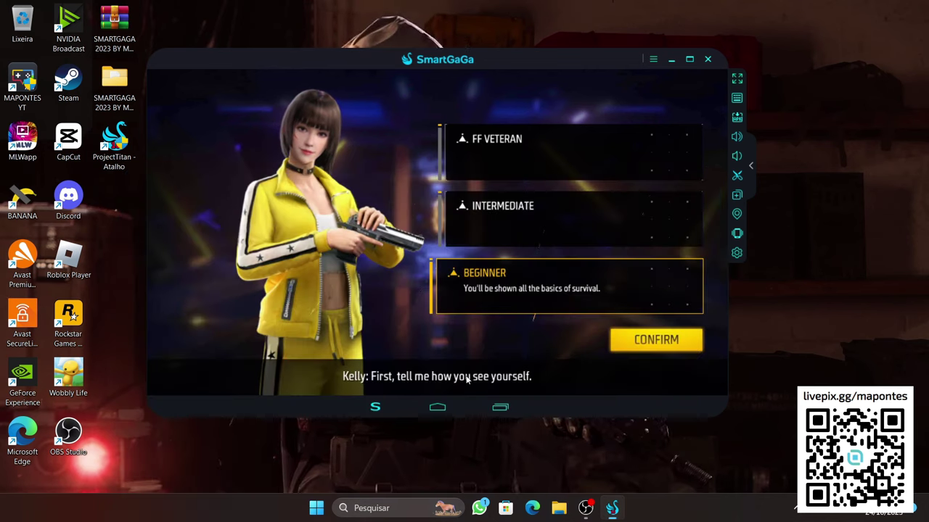
left_click(615, 215)
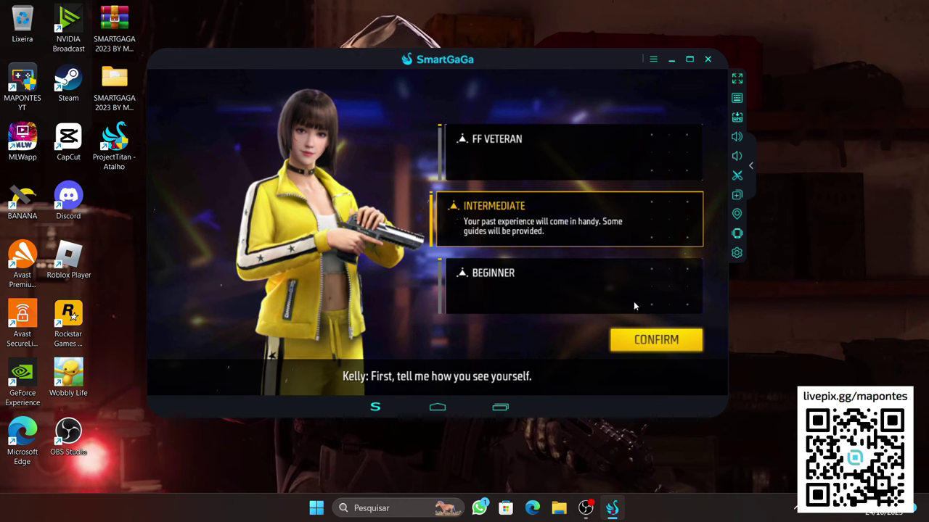
left_click(642, 343)
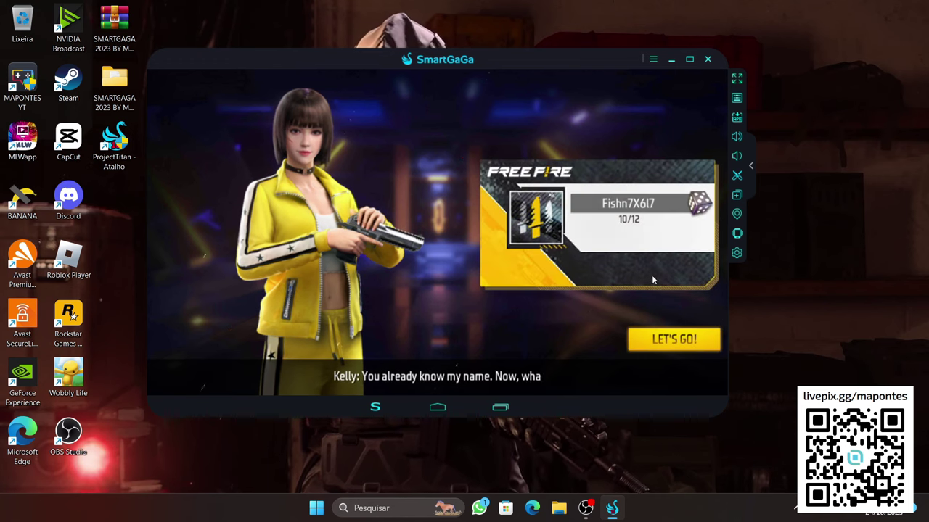
left_click(680, 340)
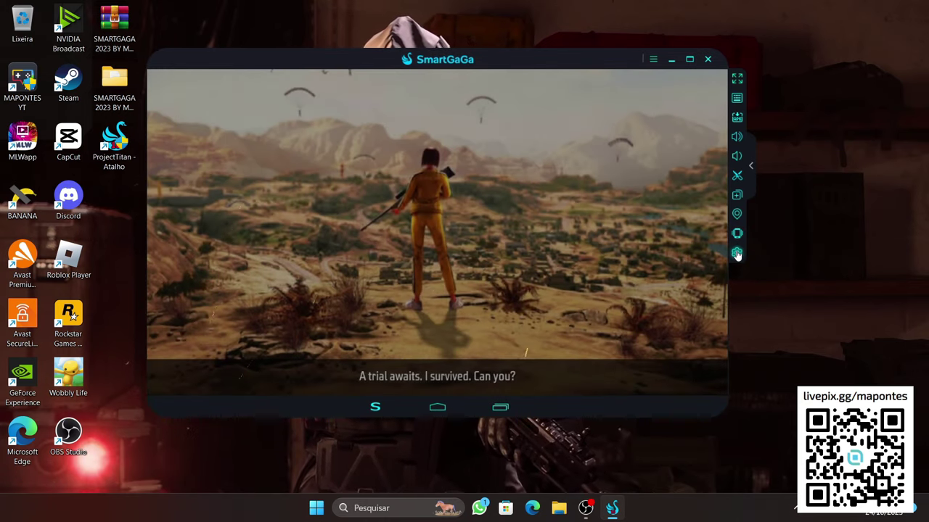
- Open and dismiss the emulator settings and options menu, then open Free Fire's in-match Settings
left_click(736, 254)
left_click(634, 67)
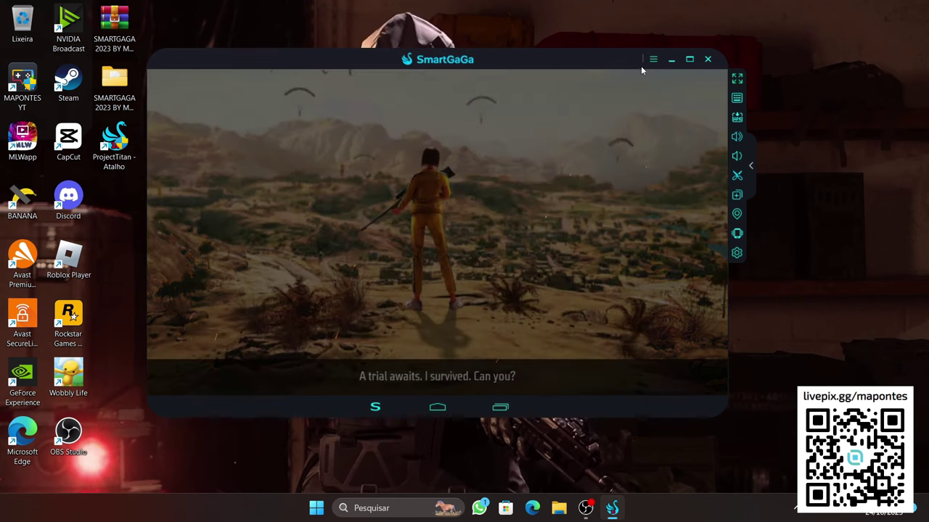
left_click(652, 61)
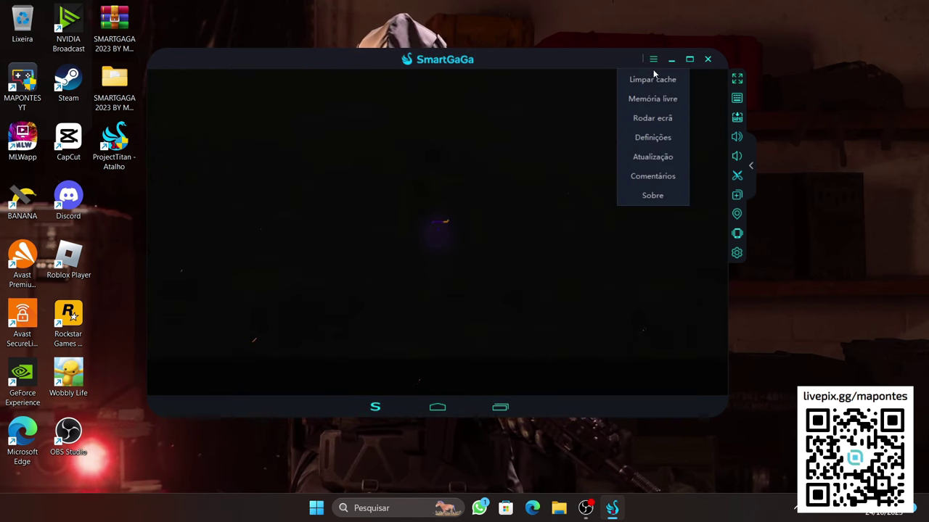
left_click(484, 236)
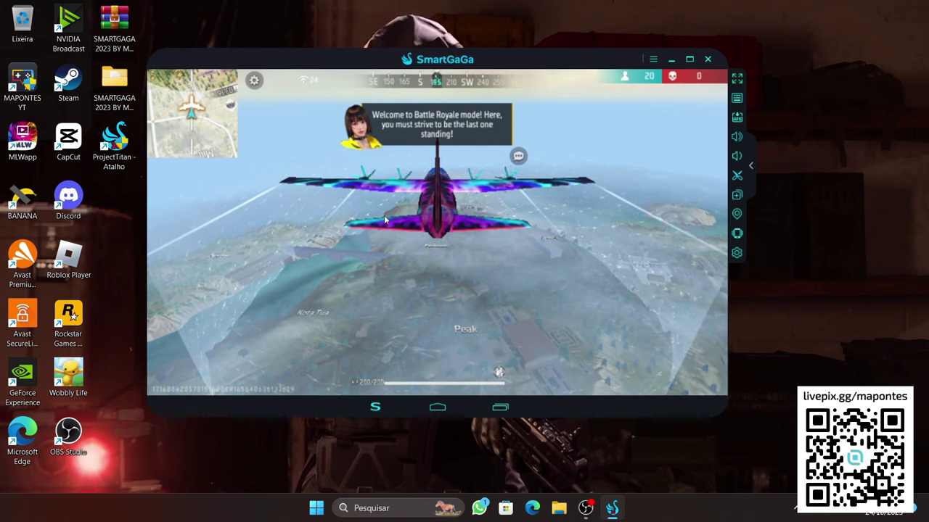
left_click(254, 79)
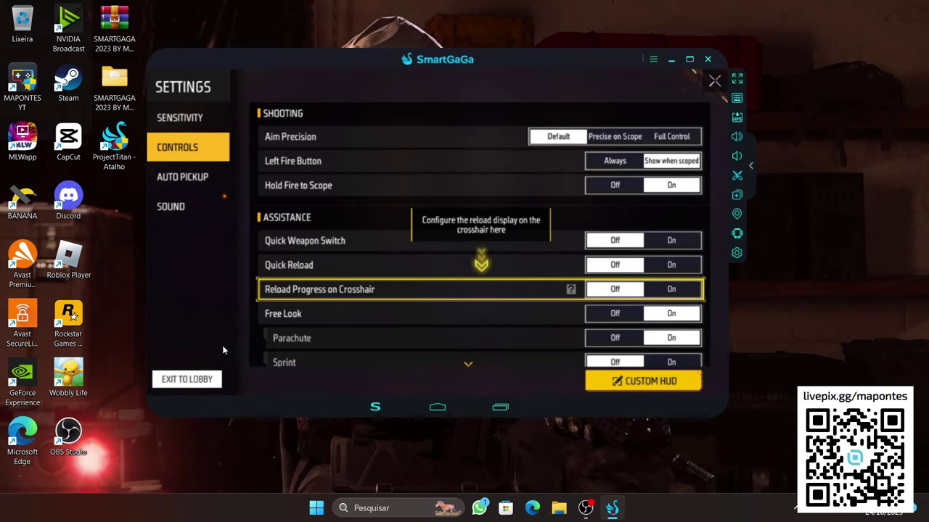
- Switch the custom HUD layout to PRESET1
left_click(653, 383)
left_click(382, 89)
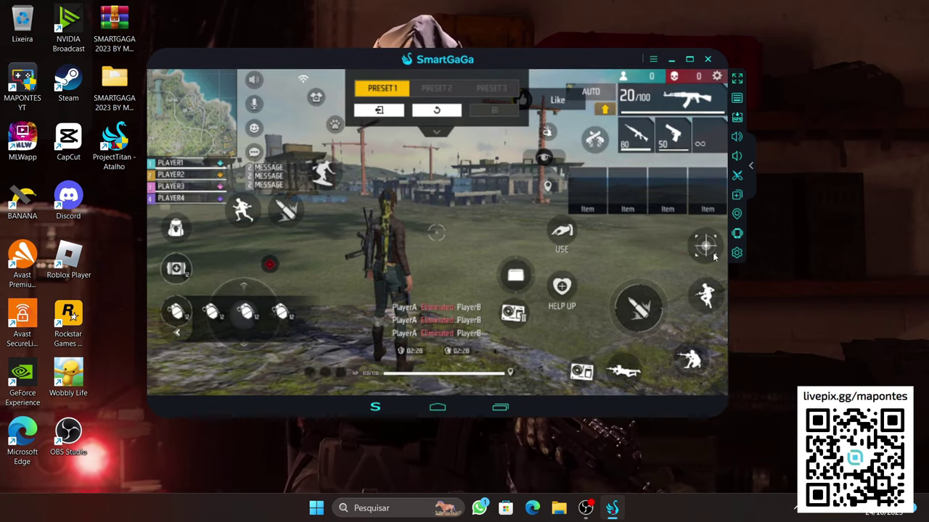
left_click(379, 110)
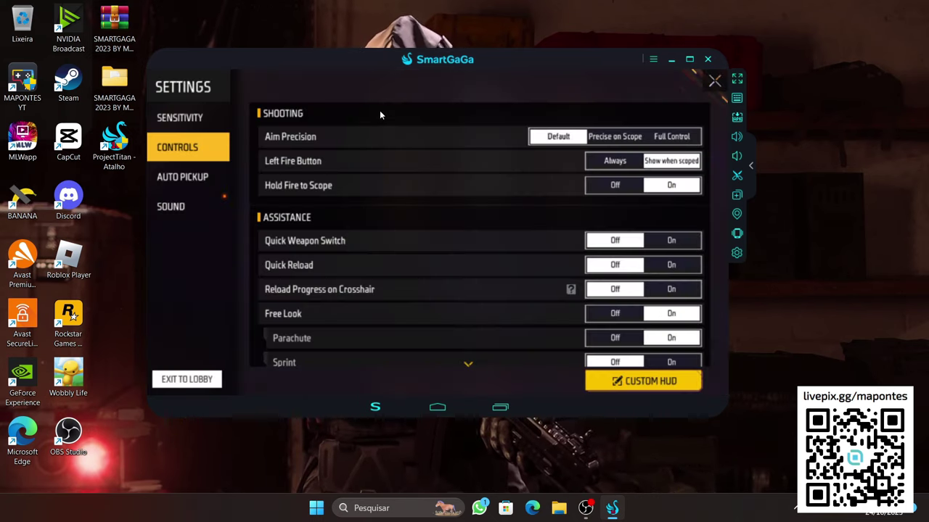
- Look through Sensitivity and Auto Pickup, then set the game music volume to 0
left_click(177, 119)
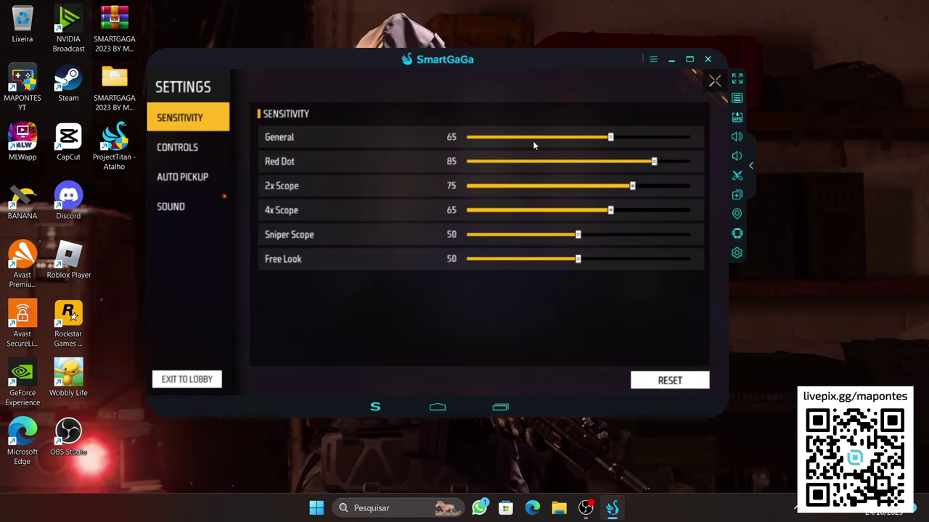
left_click(207, 182)
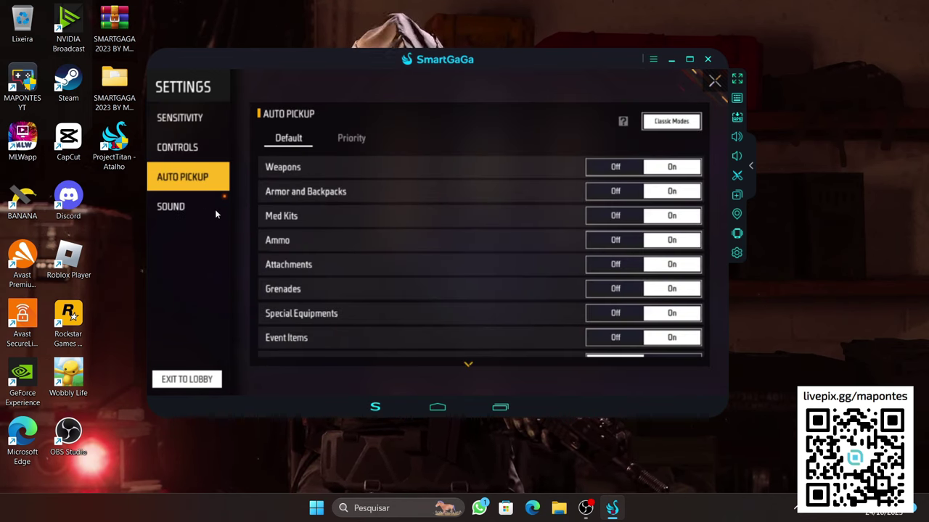
left_click(215, 212)
left_click_drag(637, 139, 367, 135)
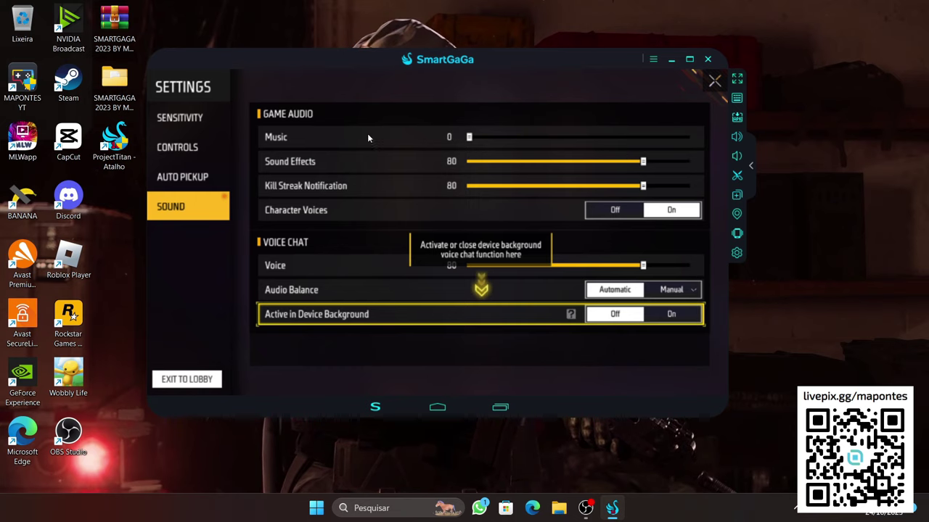
- Close Settings, then reopen them and return to the Custom HUD editor
left_click(712, 82)
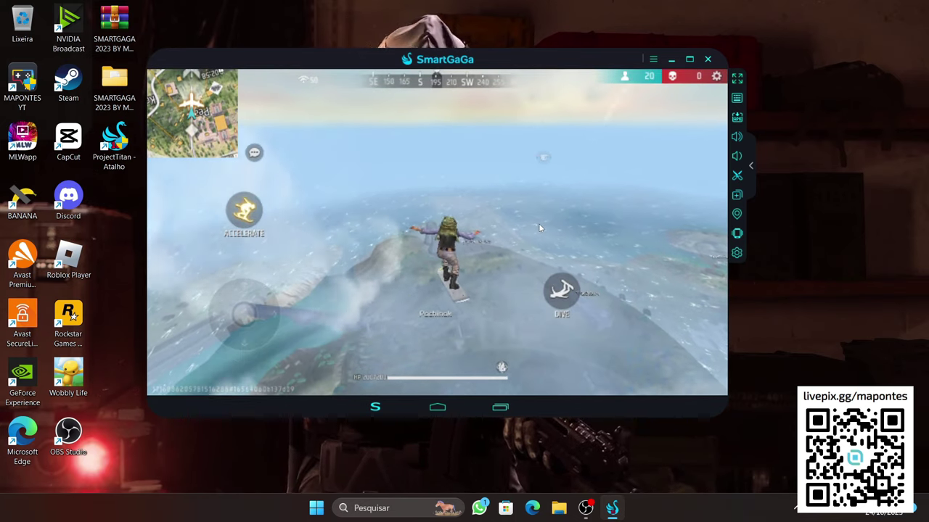
left_click(716, 77)
left_click(664, 383)
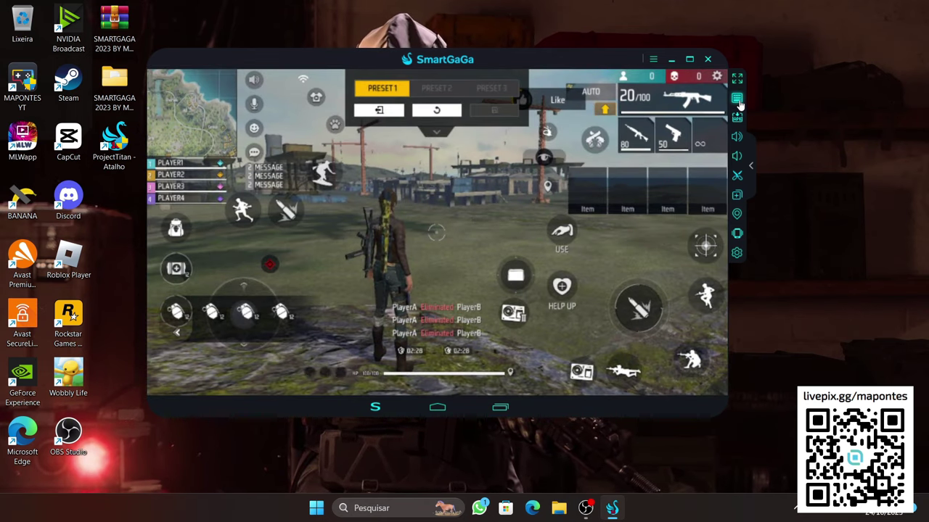
- Rearrange the key map: move the 3, E and T keys; remove up-arrow, left-arrow and Y
left_click(737, 99)
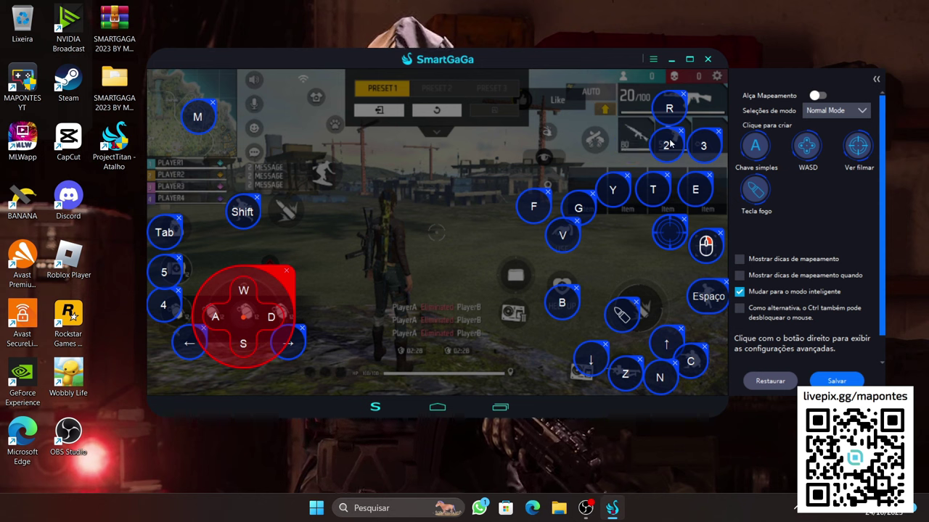
left_click_drag(693, 147, 667, 139)
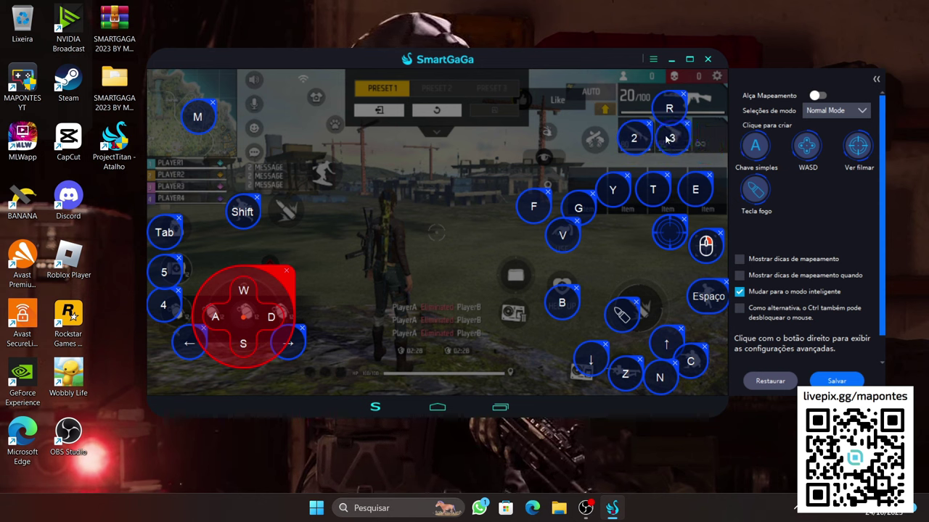
left_click_drag(697, 203, 715, 155)
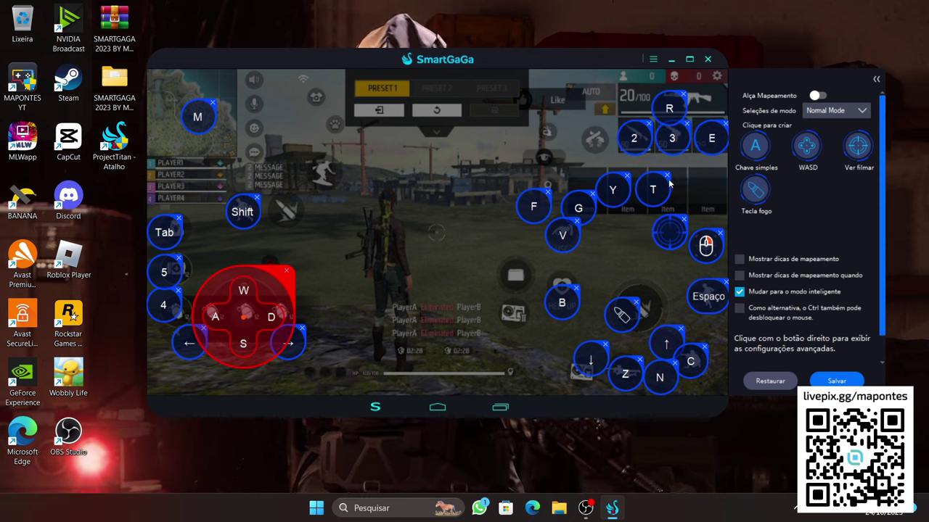
left_click_drag(669, 185, 595, 367)
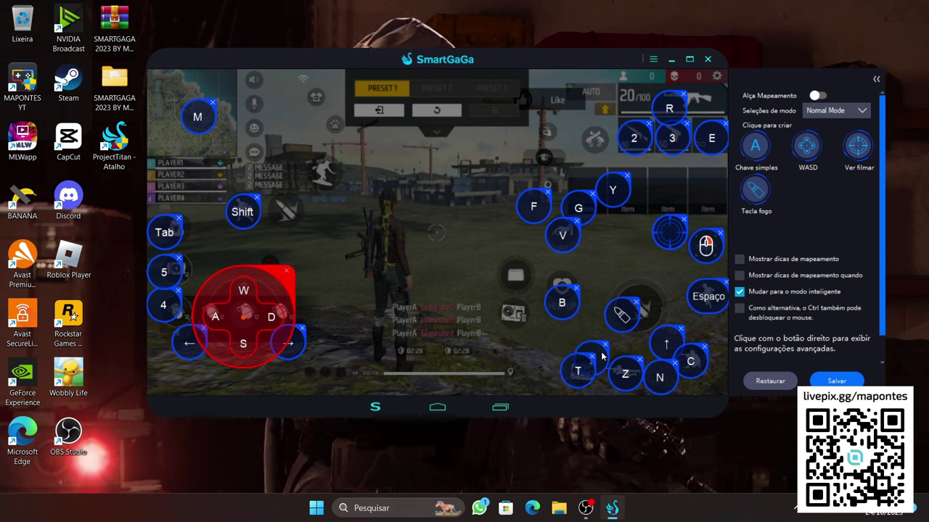
left_click(681, 331)
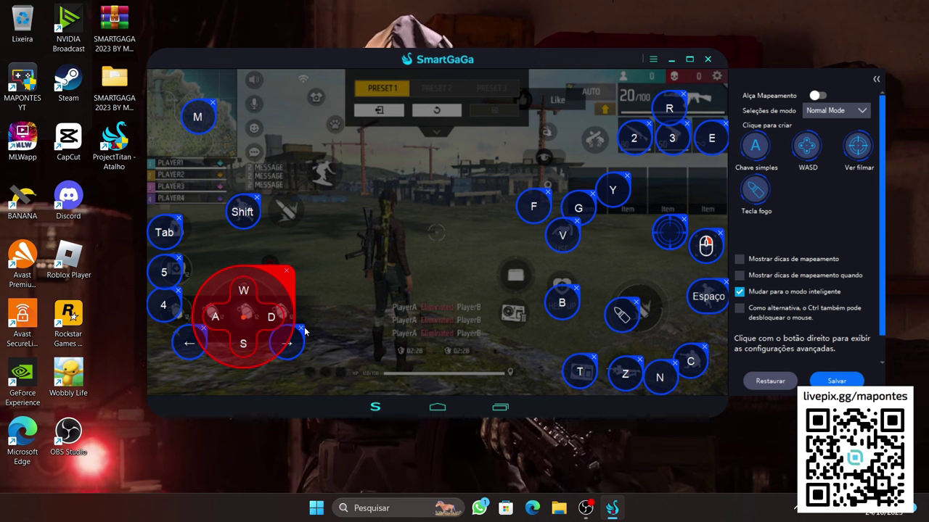
mouse_move(213, 331)
left_mouse_down()
mouse_move(249, 312)
mouse_move(219, 326)
left_mouse_up()
left_click(204, 328)
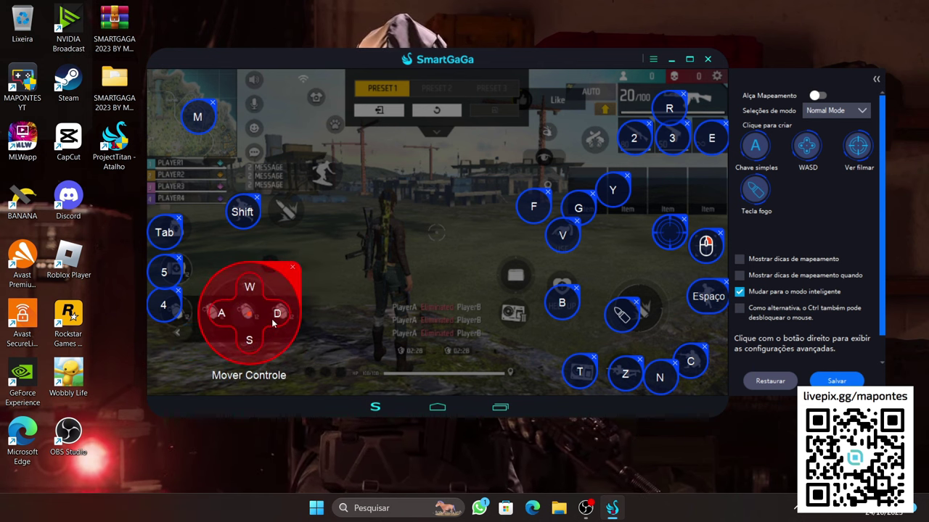
left_click(626, 176)
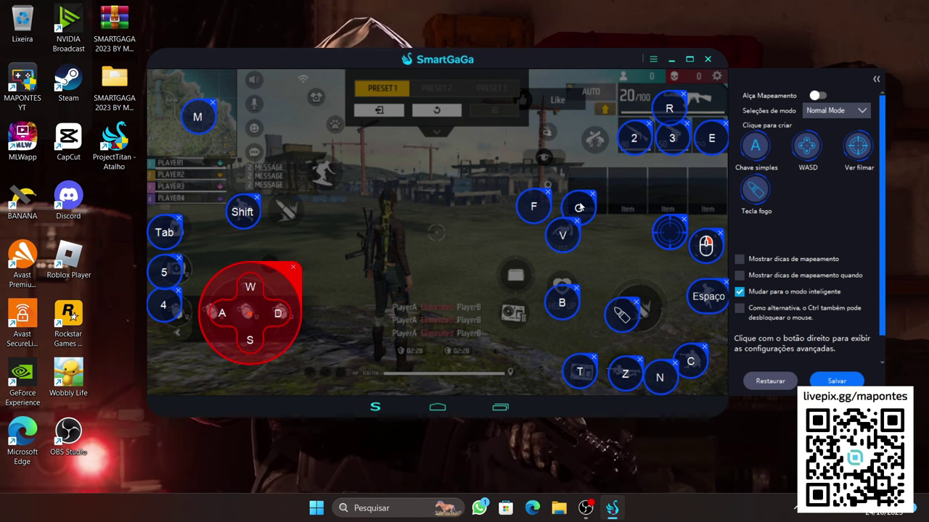
- Move the G and F keys, remove the 4 key, reposition 5 and Tab, and reassign the joystick-side button
left_click_drag(578, 209, 515, 275)
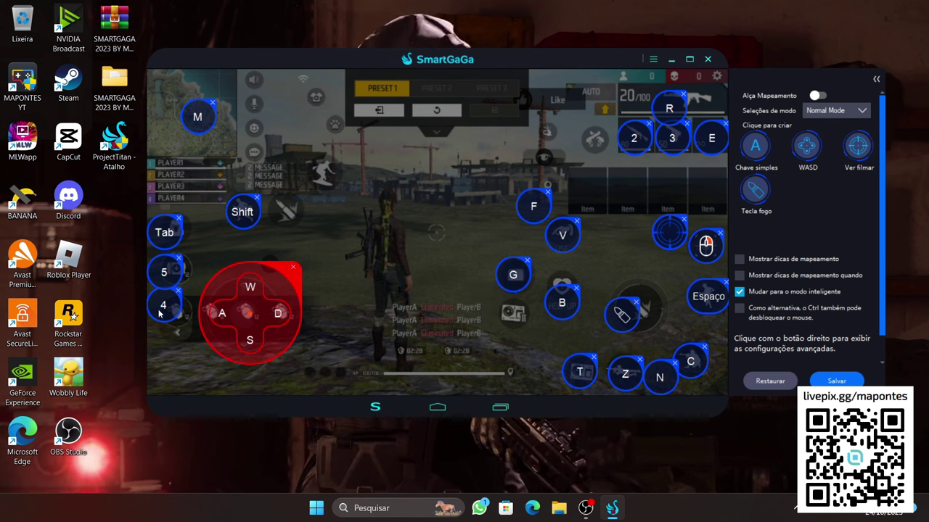
left_click_drag(159, 312, 159, 318)
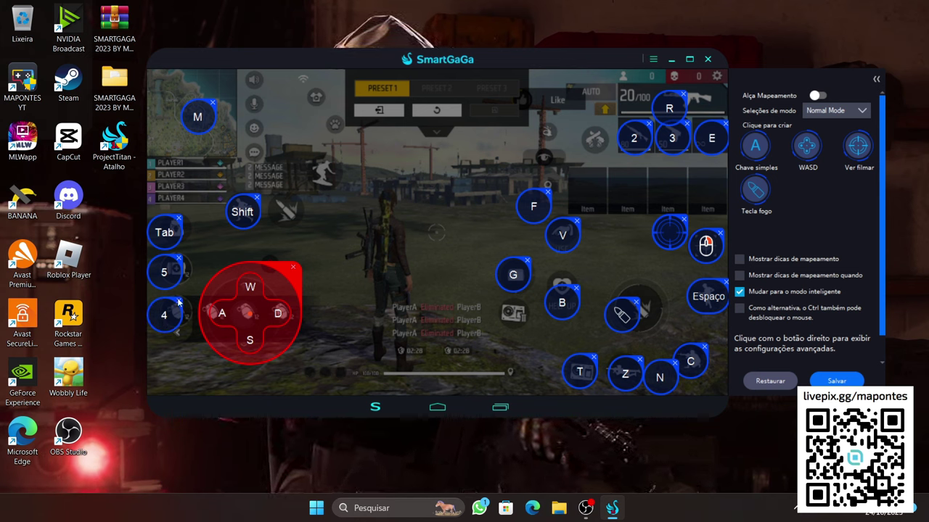
left_click(179, 305)
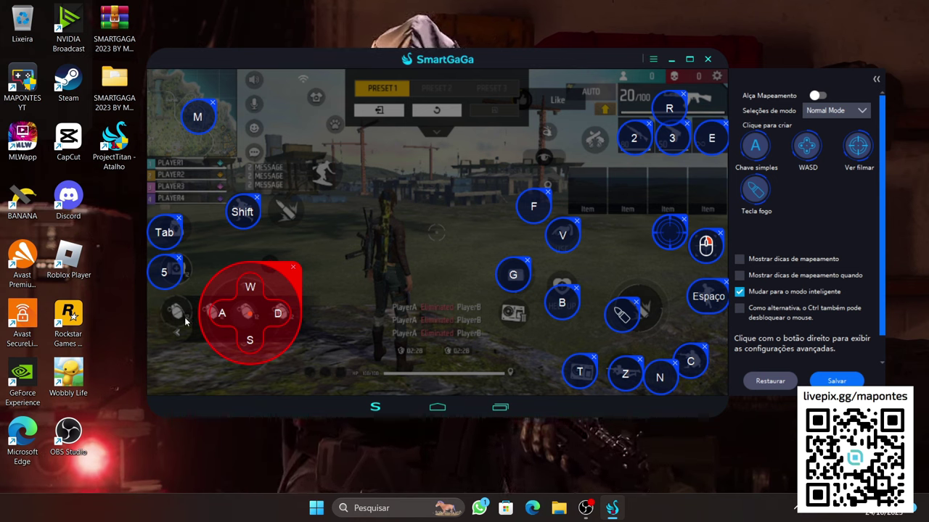
left_click_drag(169, 284, 174, 250)
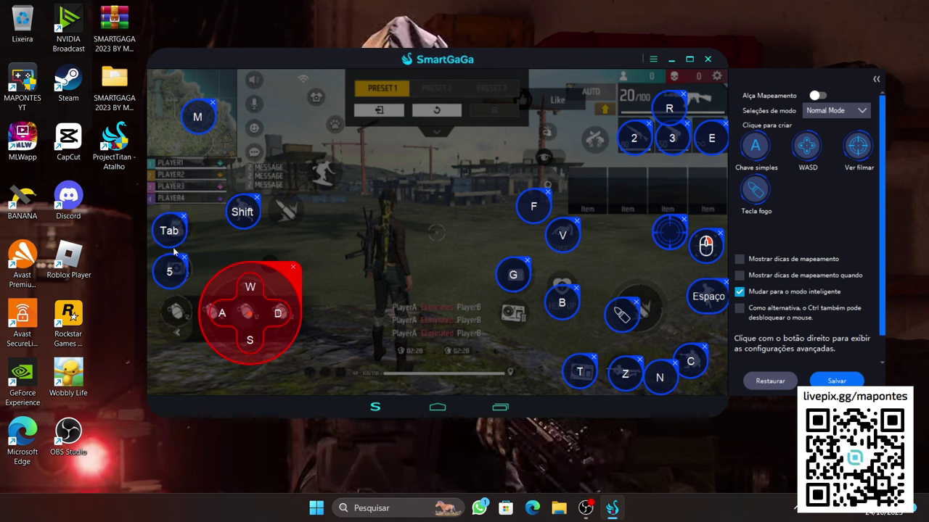
left_click(173, 326)
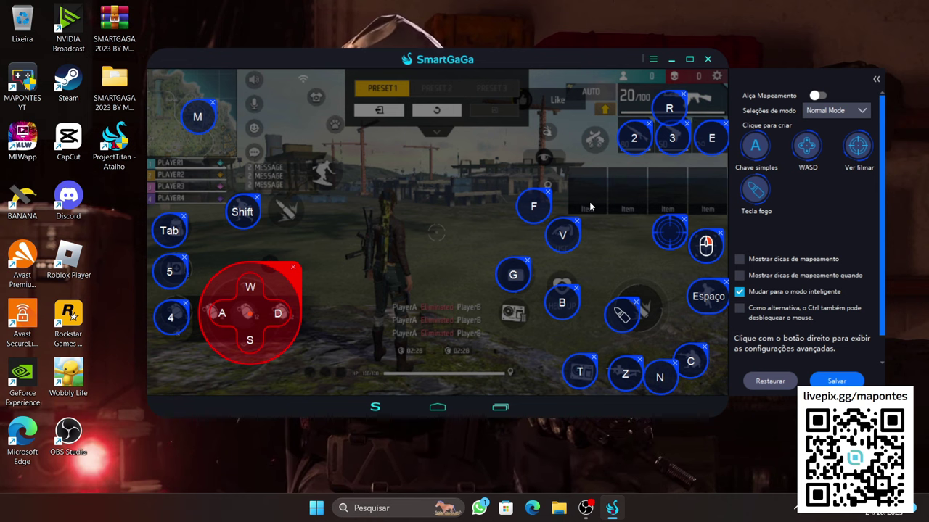
left_click_drag(533, 206, 698, 194)
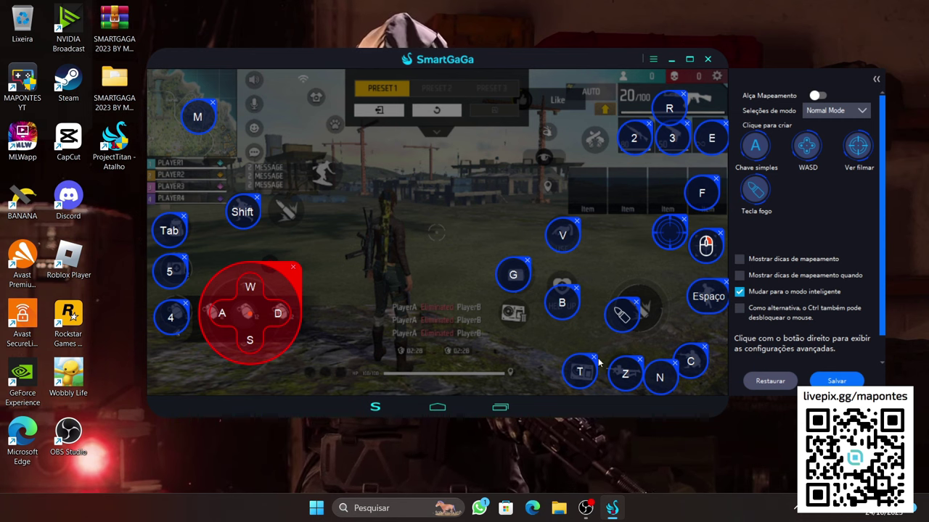
- Remove the V, B and N keys, then save the key map and close the editor
left_click(577, 222)
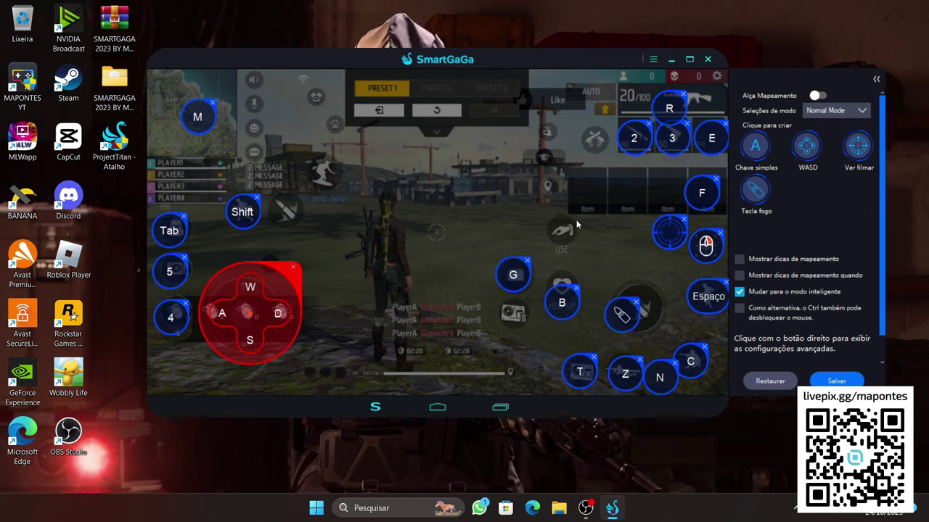
left_click(577, 294)
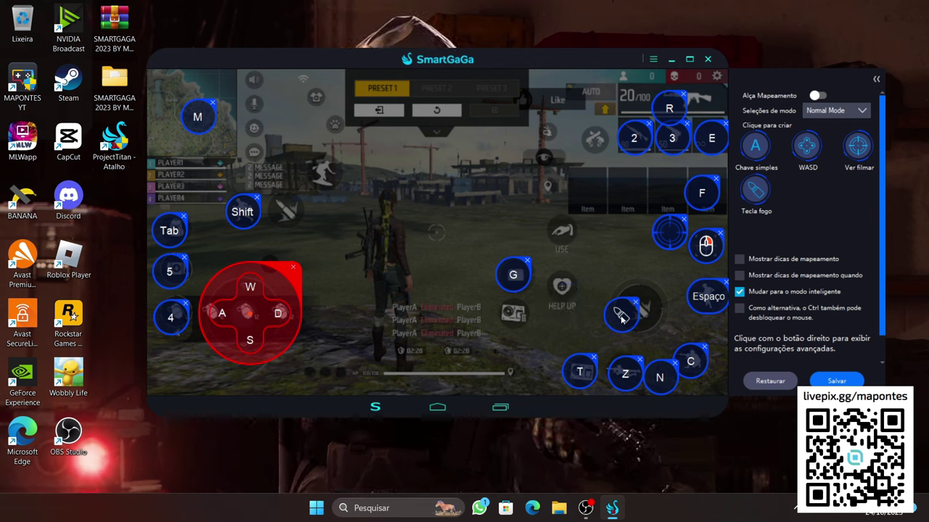
left_click_drag(621, 317, 632, 314)
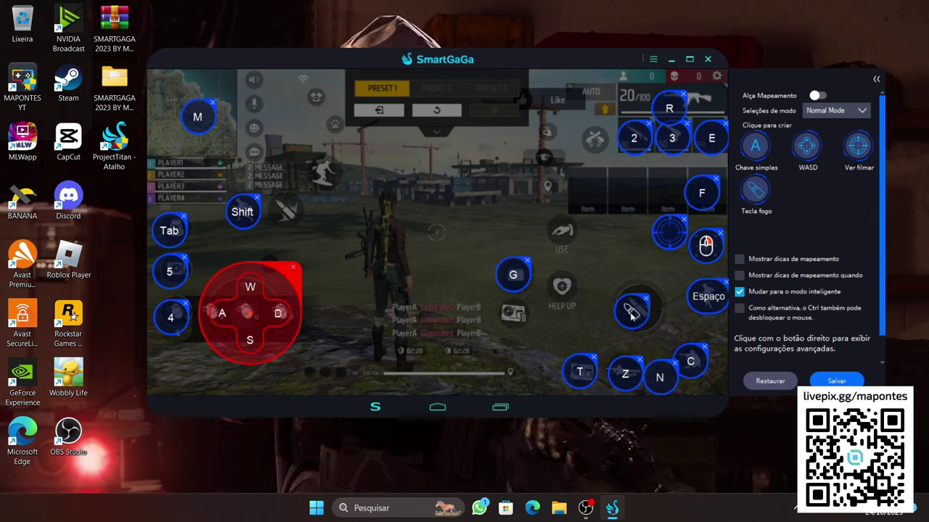
left_click(674, 364)
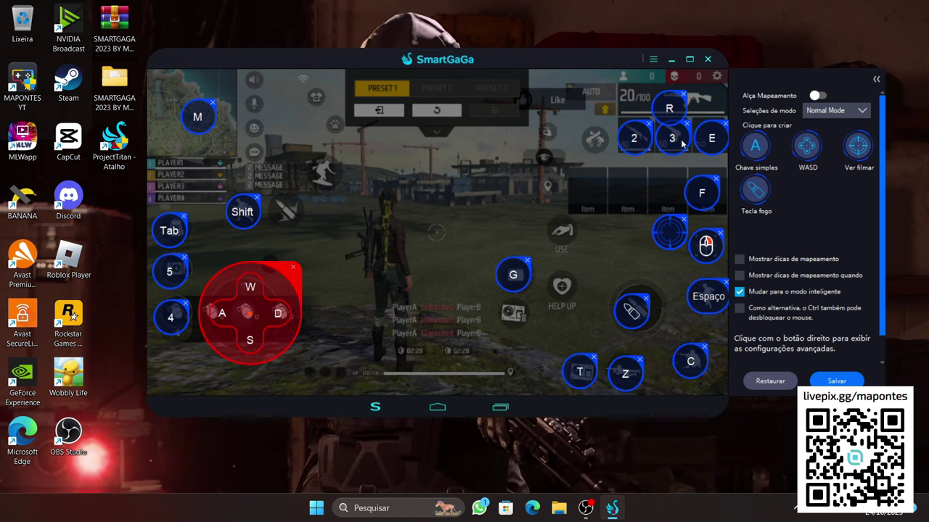
left_click(836, 382)
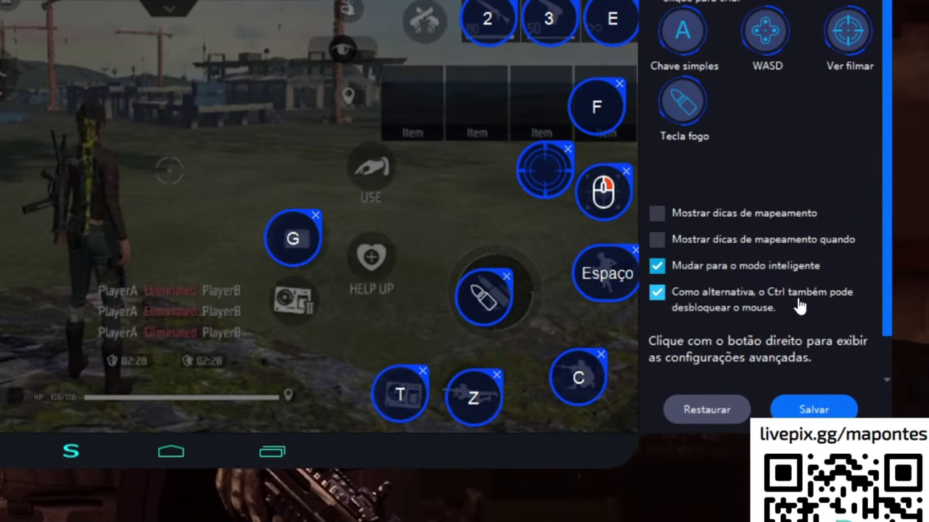
left_click(813, 409)
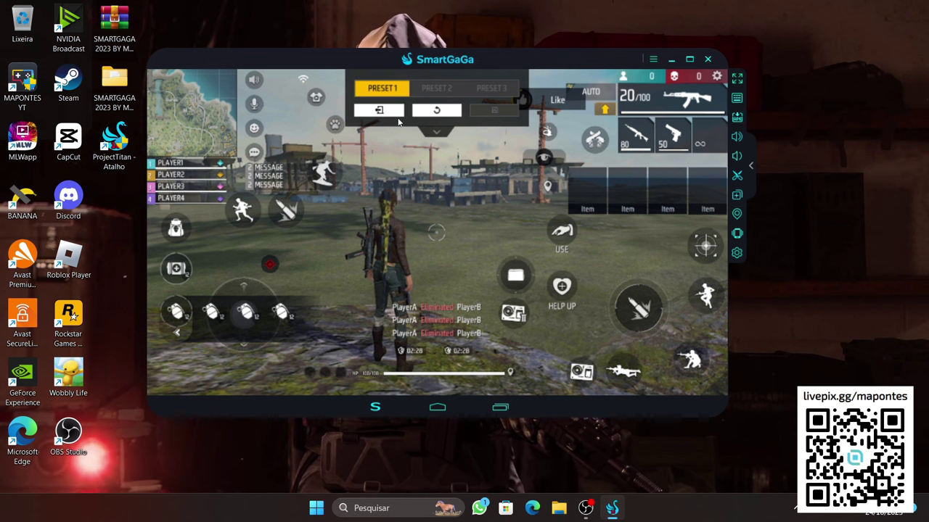
- Leave the HUD editor and Settings, then run forward up the hillside with W
left_click(390, 115)
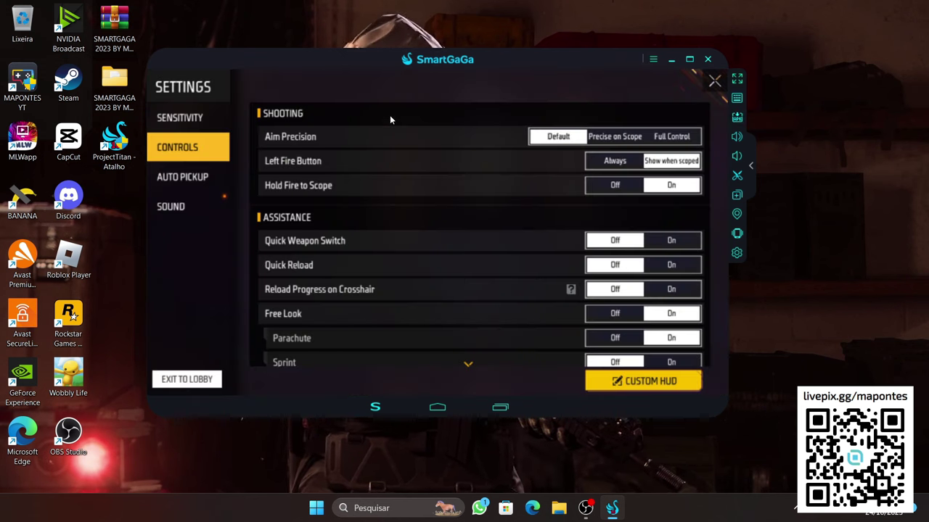
left_click(714, 82)
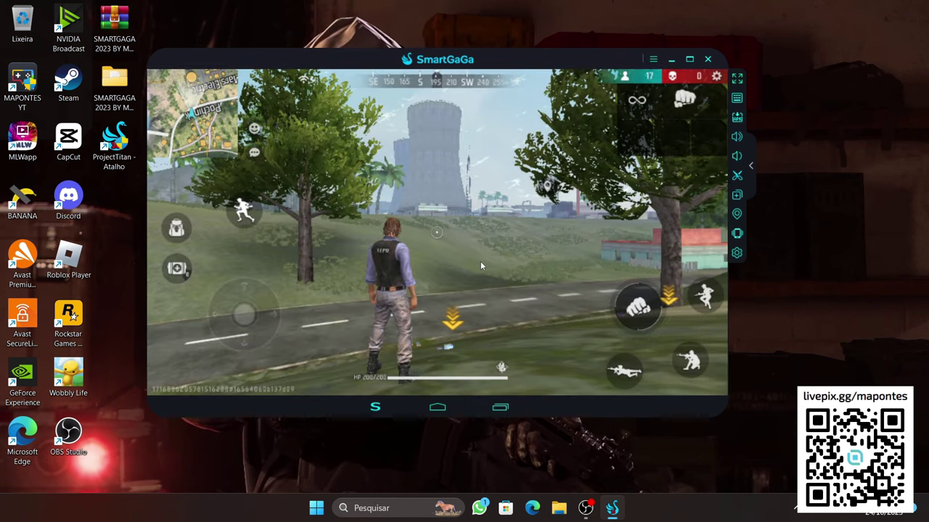
key("w")
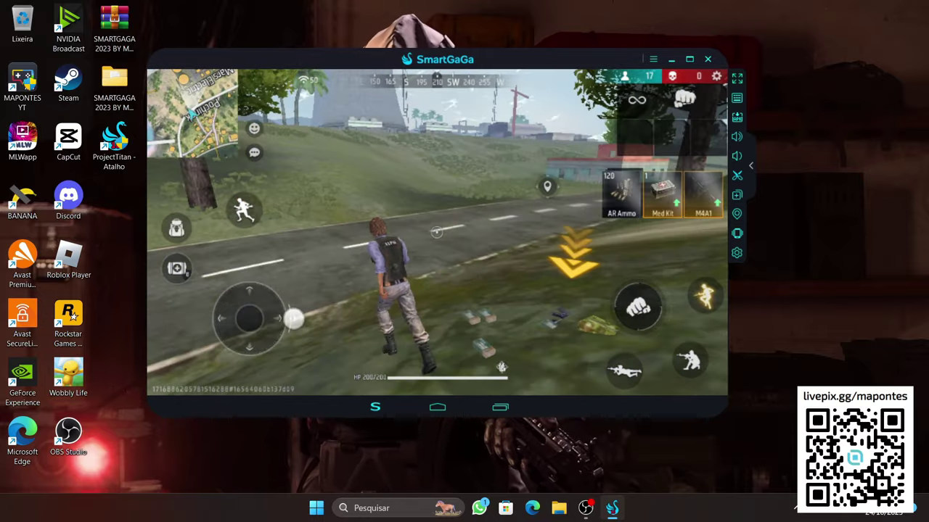
key("w")
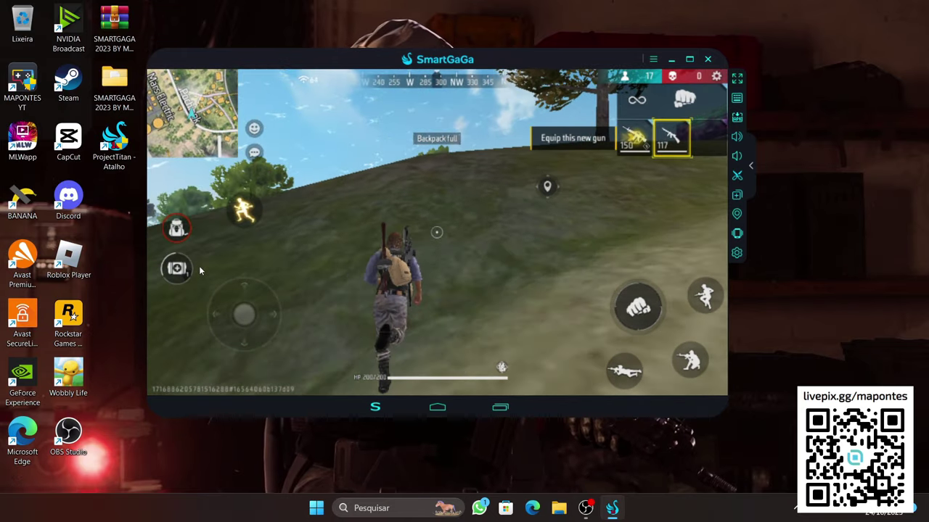
- Equip the Thompson from the Tab backpack, swap weapons with 3 and 1, and shoot the enemy
key("Tab")
left_click(310, 220)
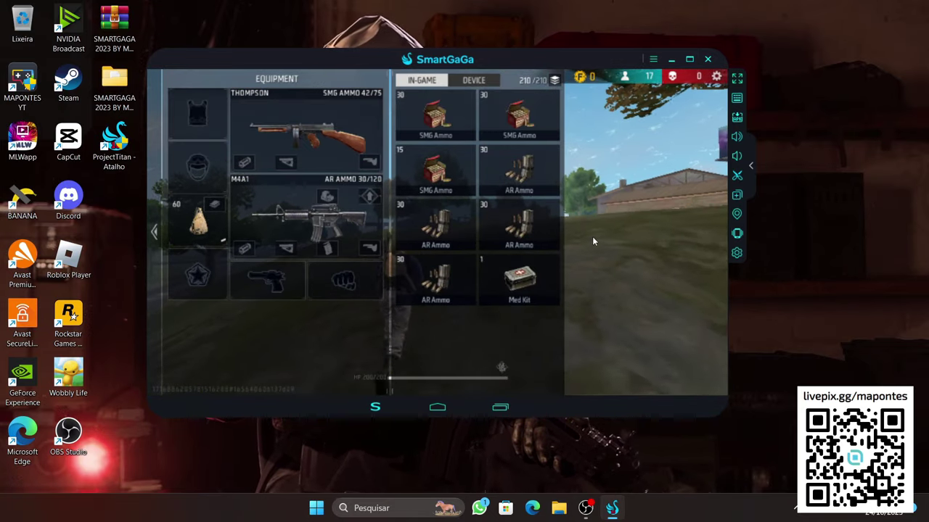
key("Tab")
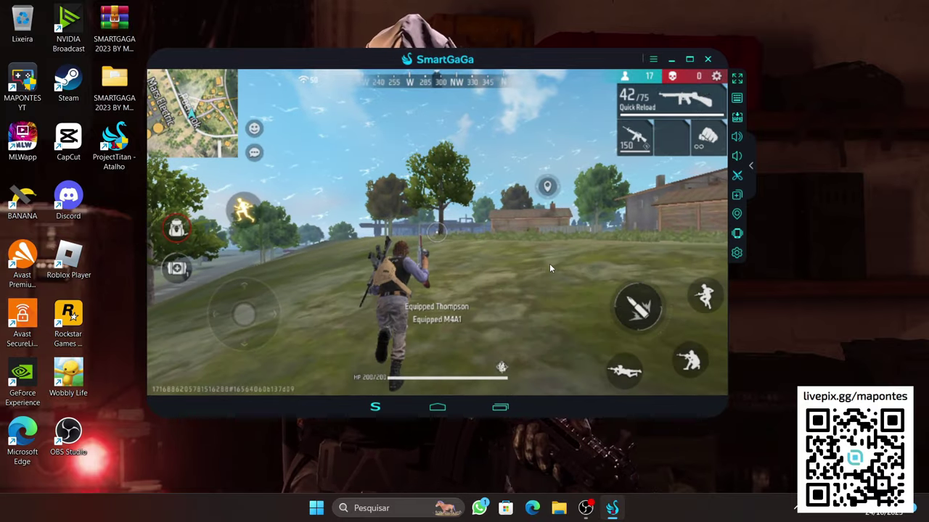
key("3")
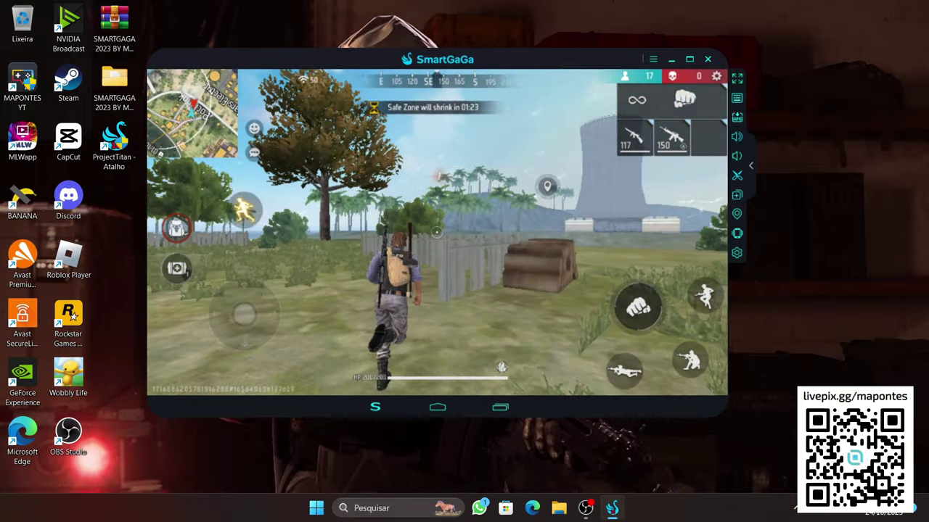
key("1")
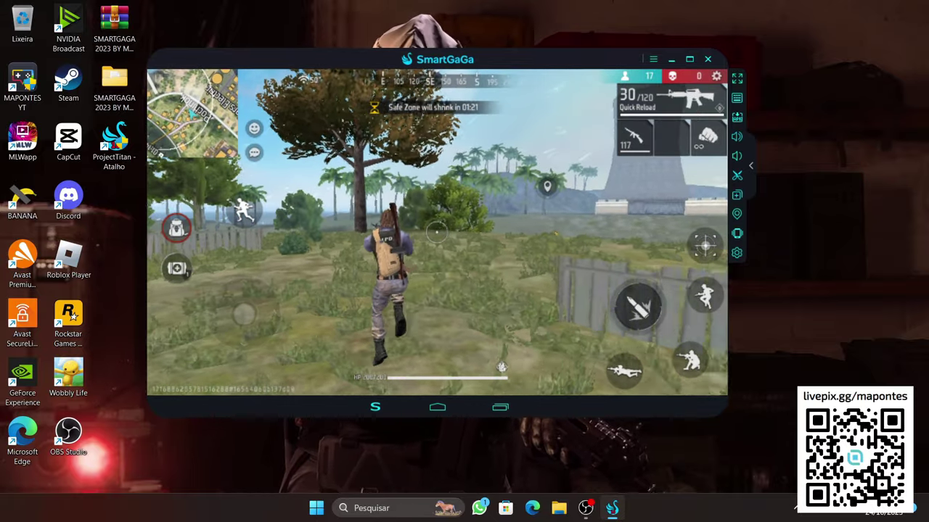
left_click(436, 231)
key("3")
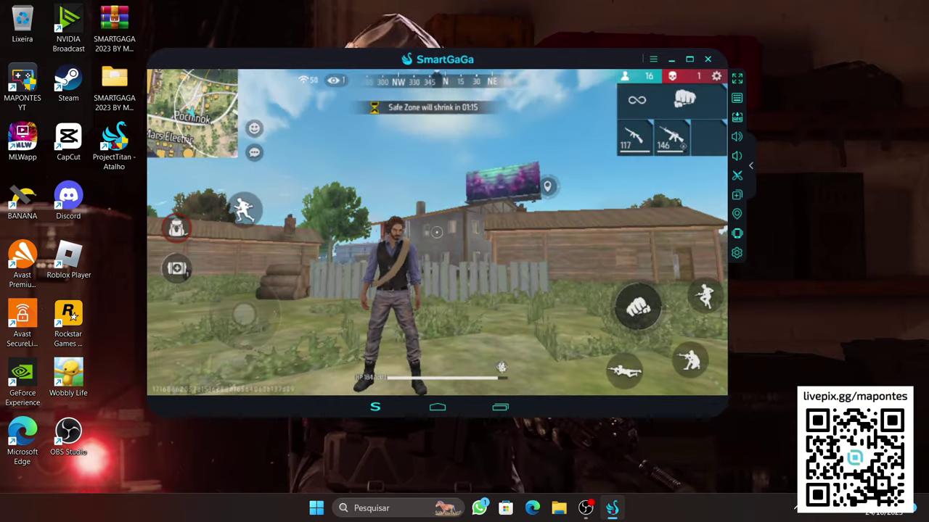
- Exit the match to the lobby and dismiss the Newbie Corner popup
left_click(716, 75)
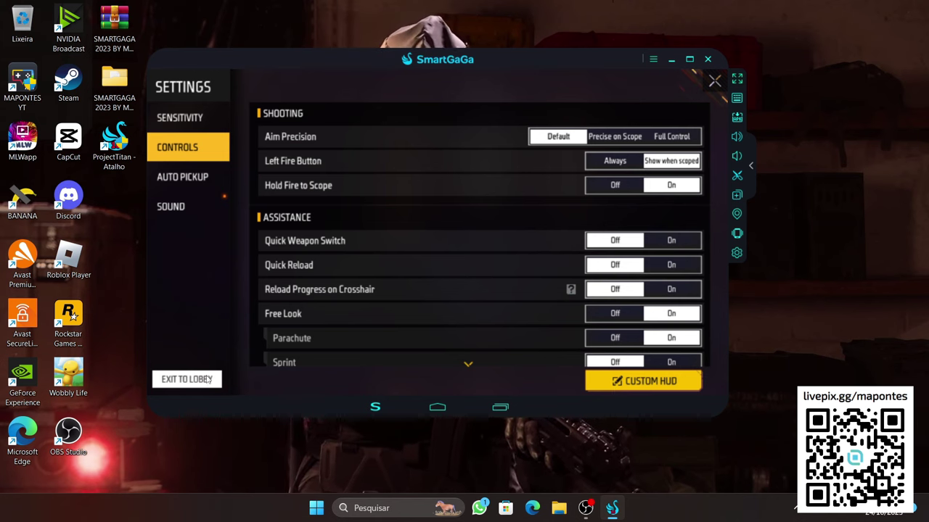
left_click(209, 379)
left_click(634, 282)
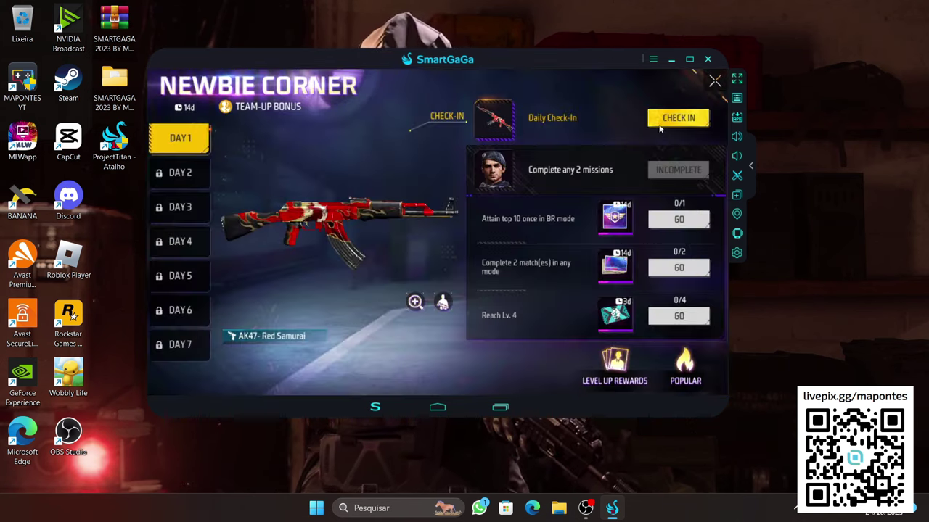
left_click(714, 81)
- Set Display's High FPS to High, accept the warning, check Controls, and close Settings
left_click(696, 81)
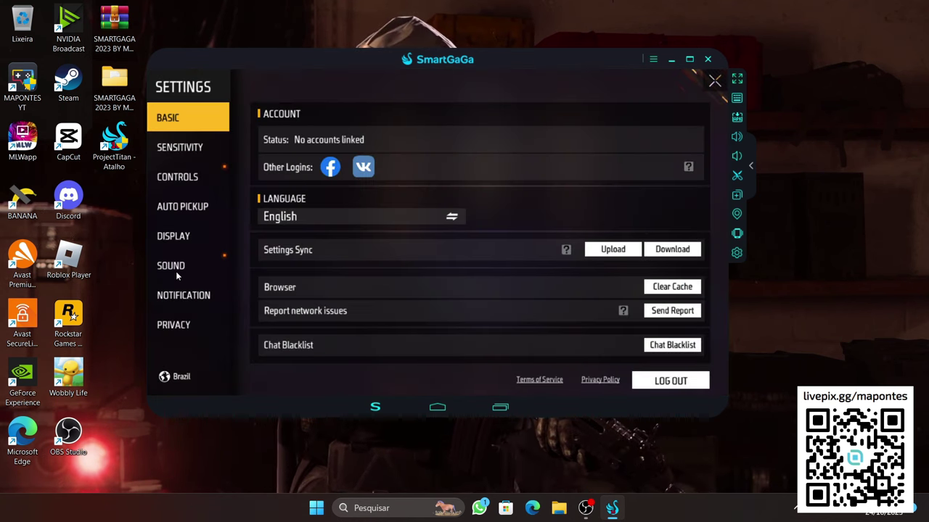
left_click(177, 239)
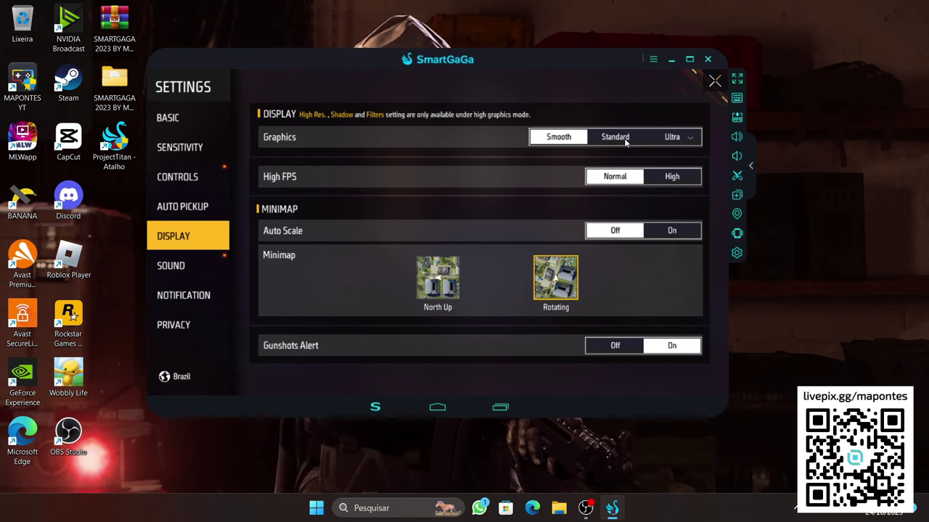
left_click(666, 179)
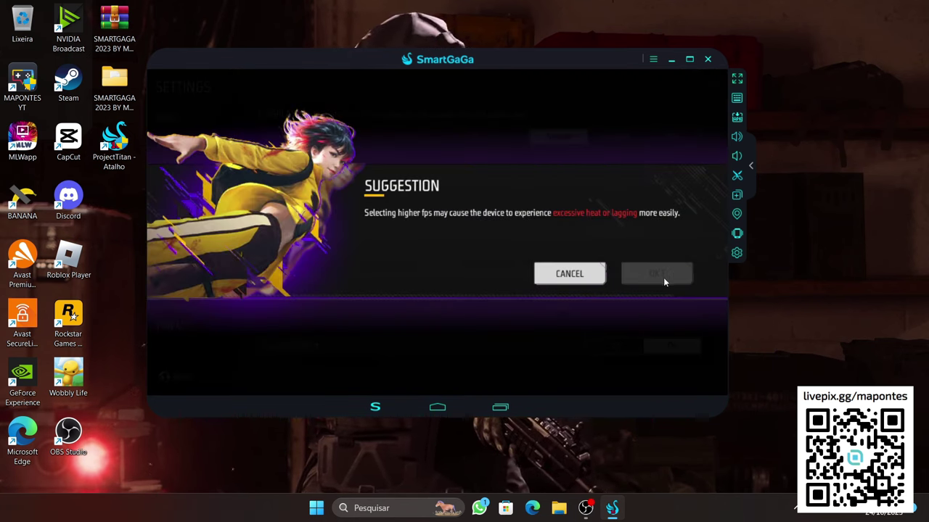
left_click(661, 276)
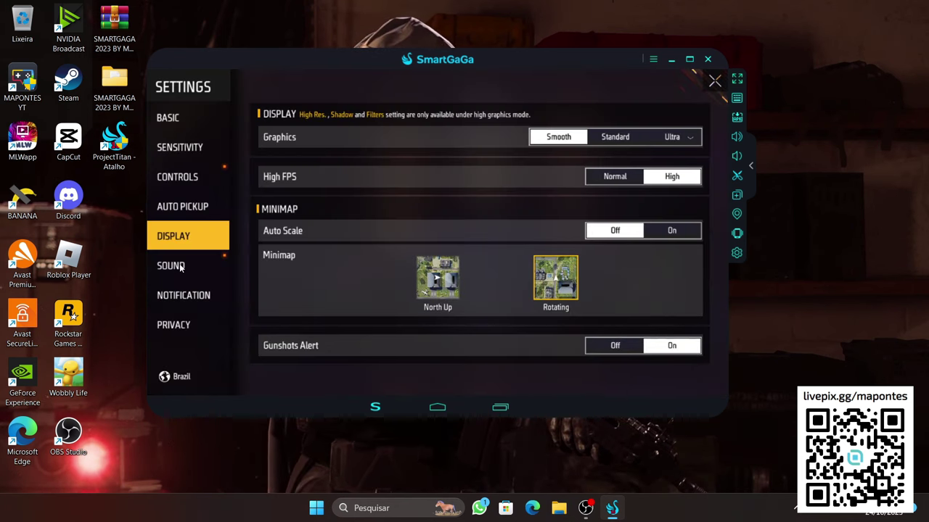
left_click(187, 180)
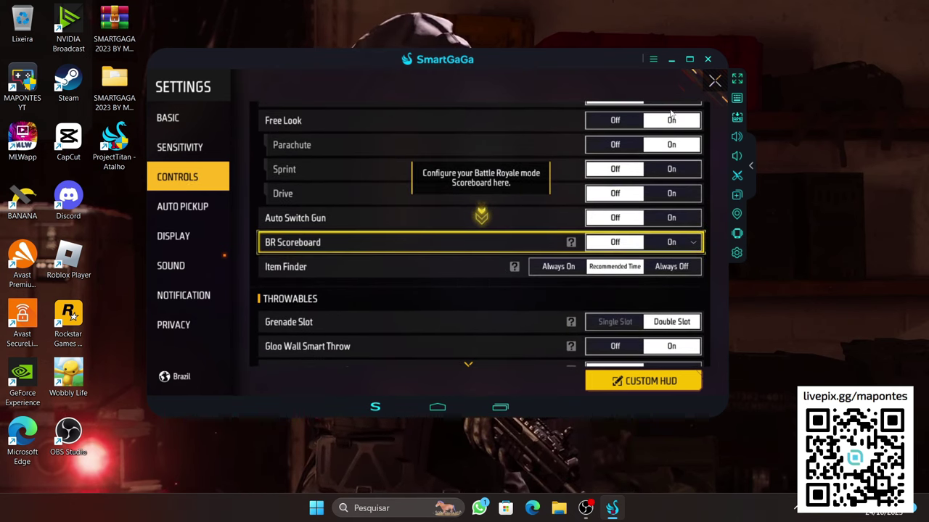
left_click(527, 256)
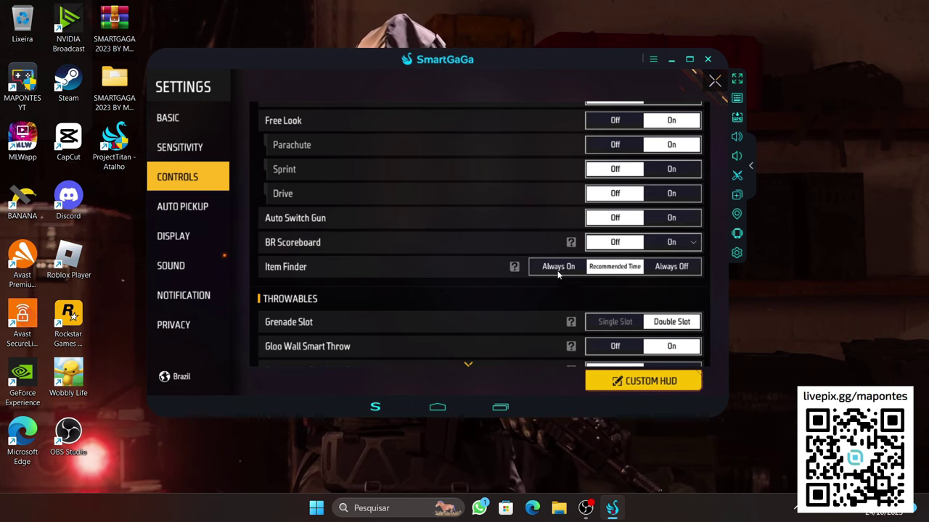
left_click(715, 82)
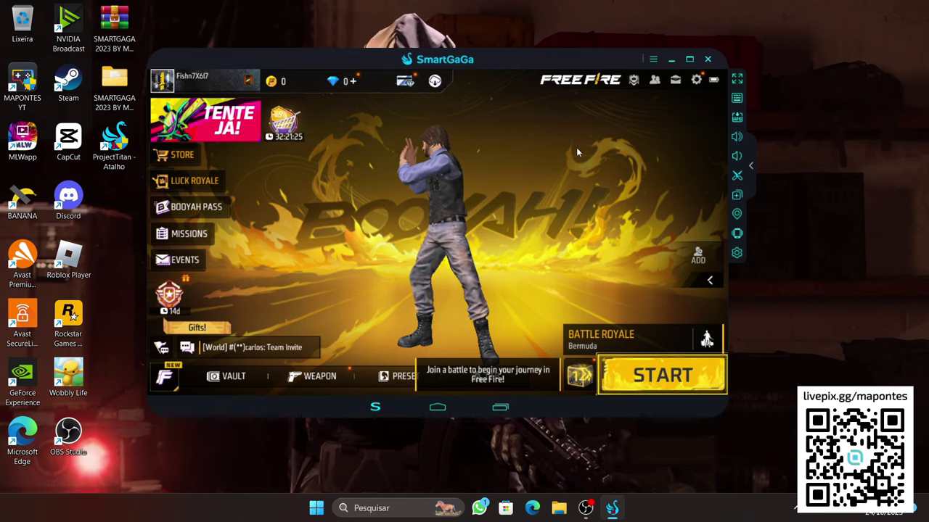
- Start matchmaking for a Battle Royale match on Bermuda
left_click(648, 379)
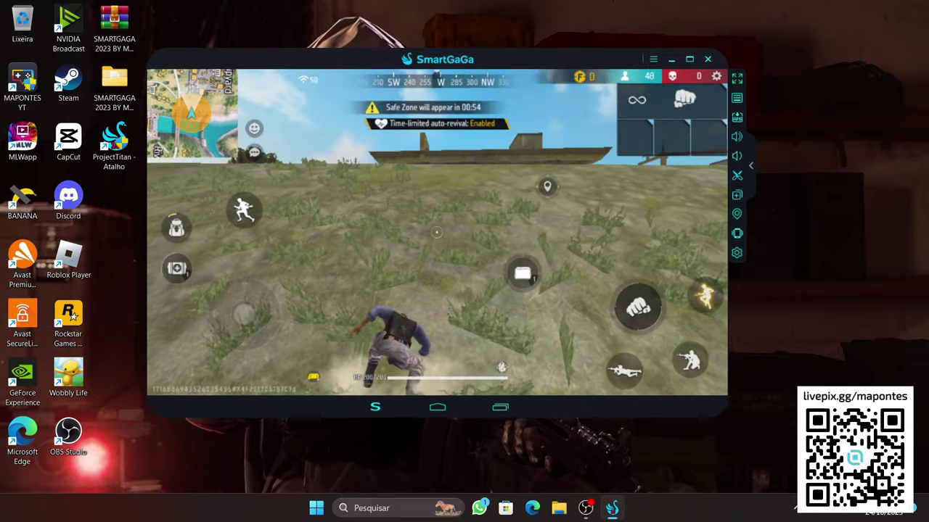
- Run under the gantry crane with W, crouching briefly with C, up to the staircase
key("w")
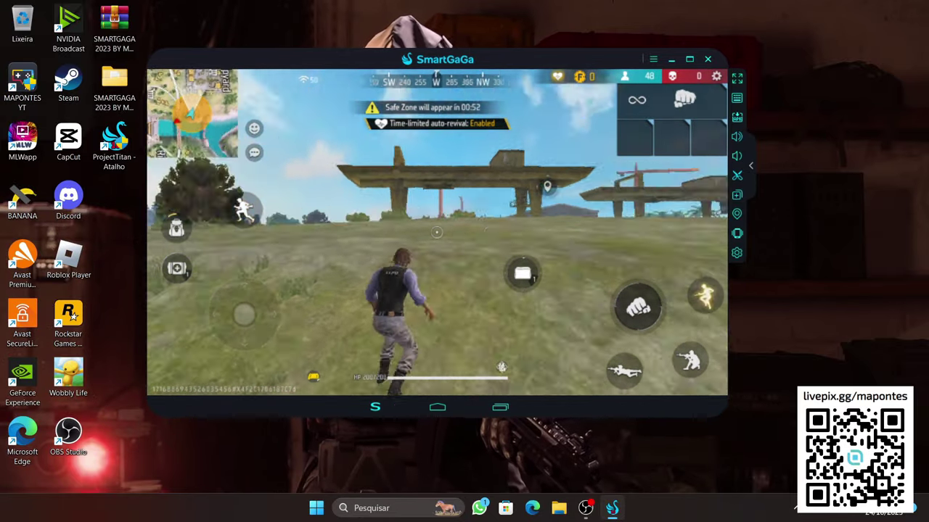
key("w")
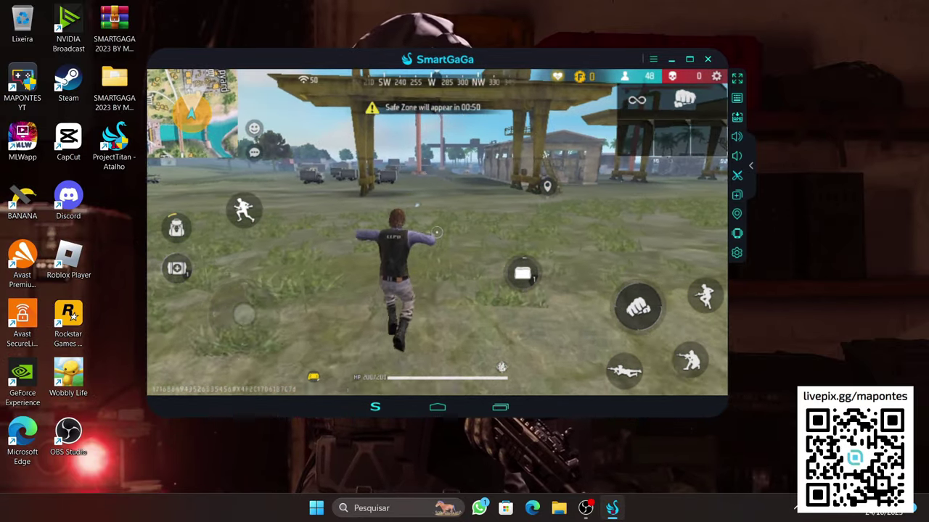
key("w")
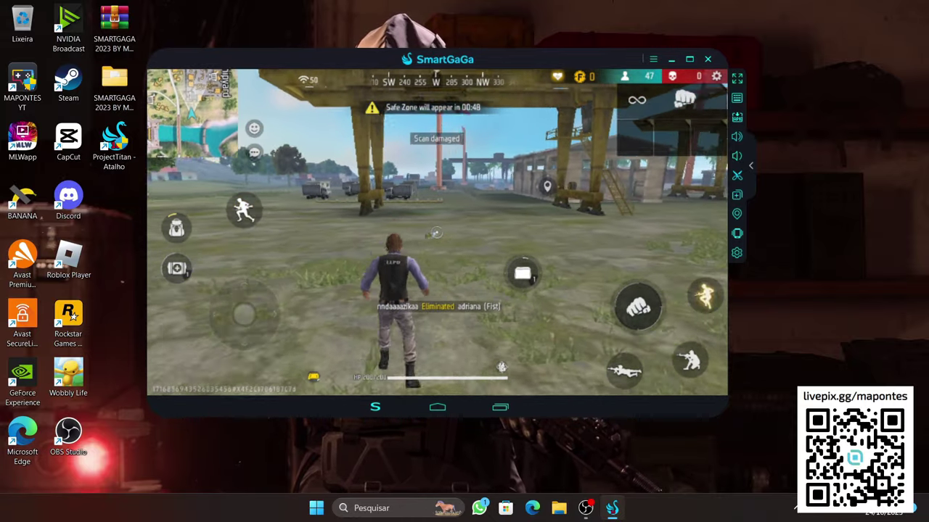
key("w")
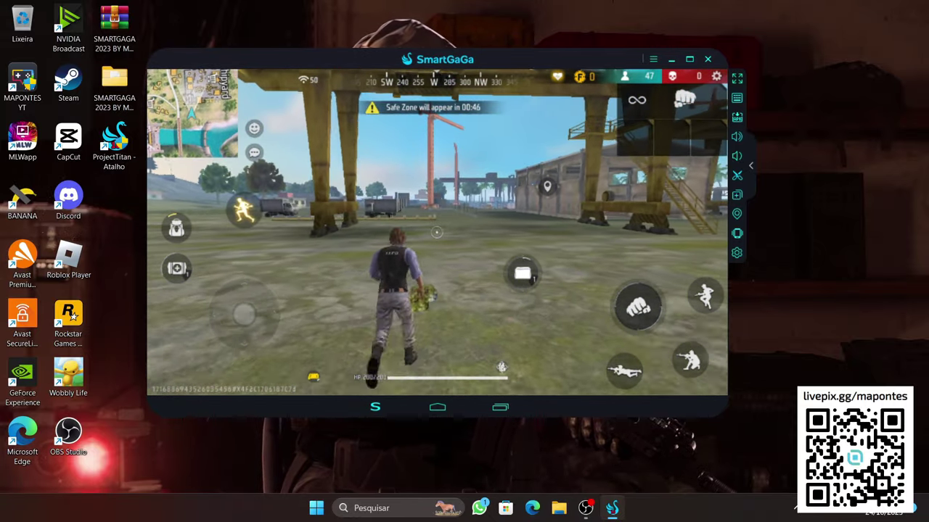
key("c")
key("c")
key("w")
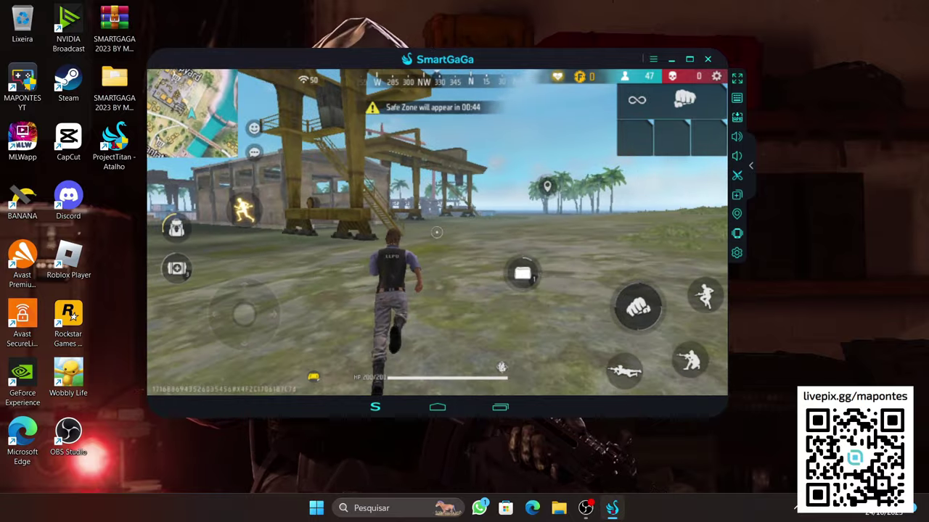
key("w")
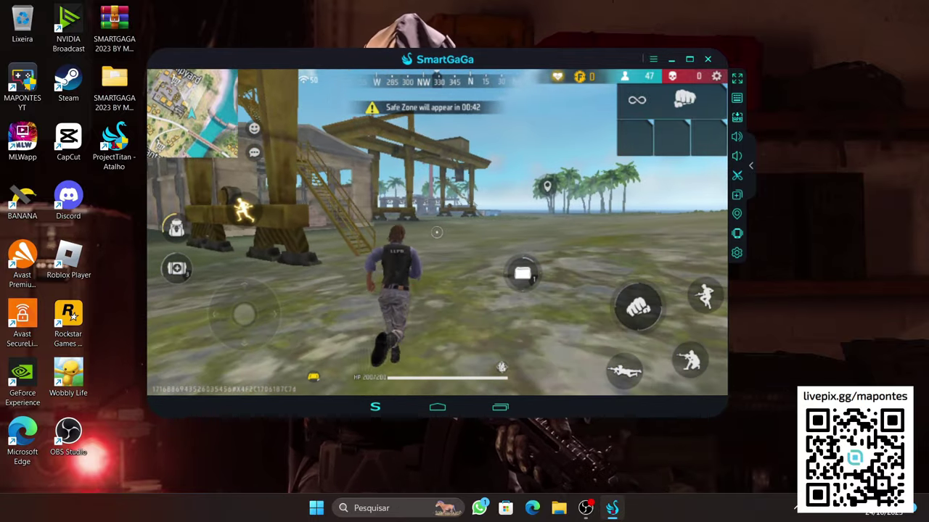
key("w")
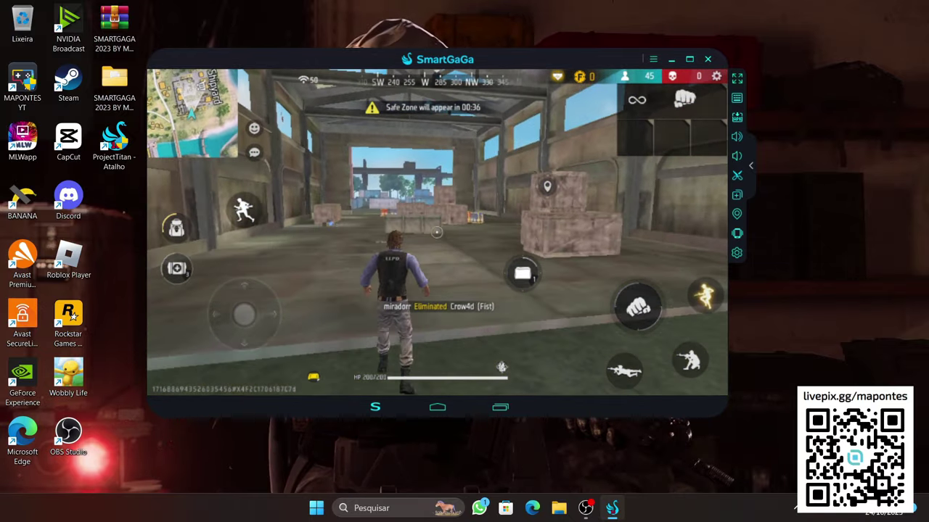
- Run through the warehouse toward the crates, equip the AK with 1 for a kill, then holster it
key("w")
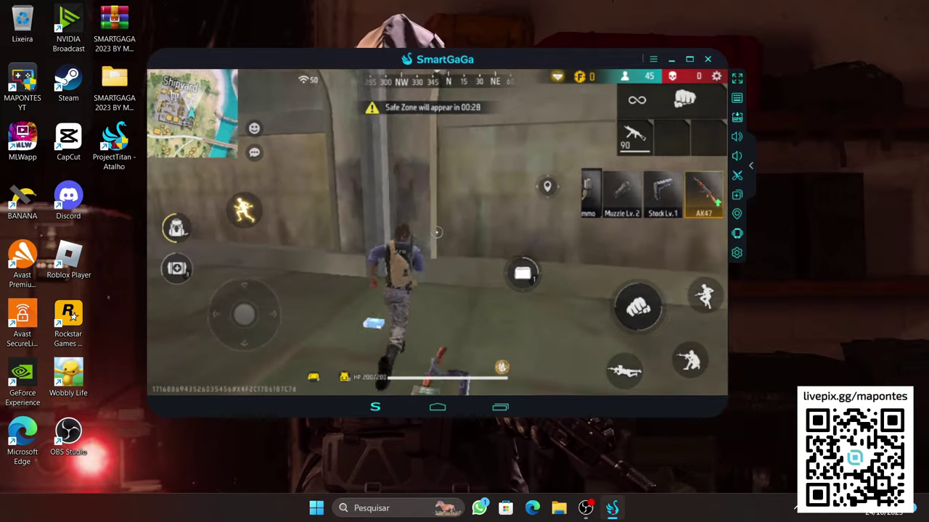
key("w")
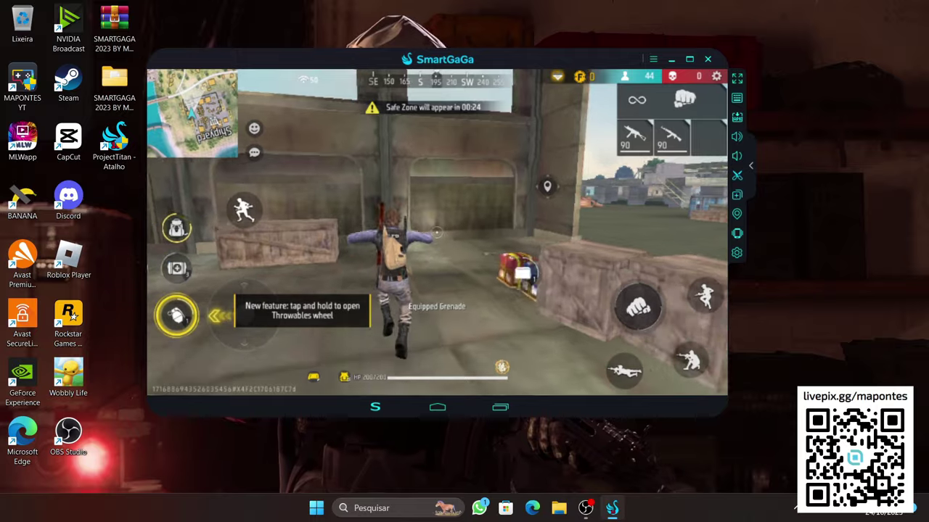
key("w")
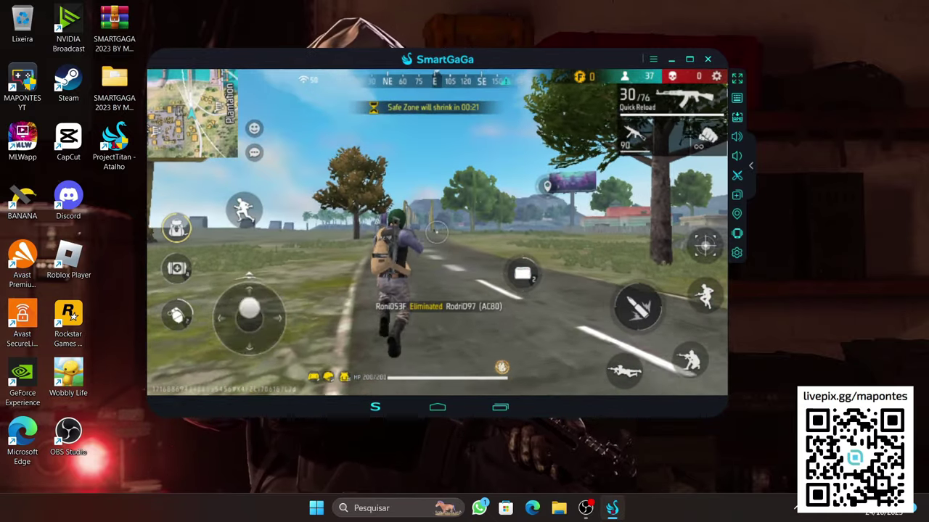
key("1")
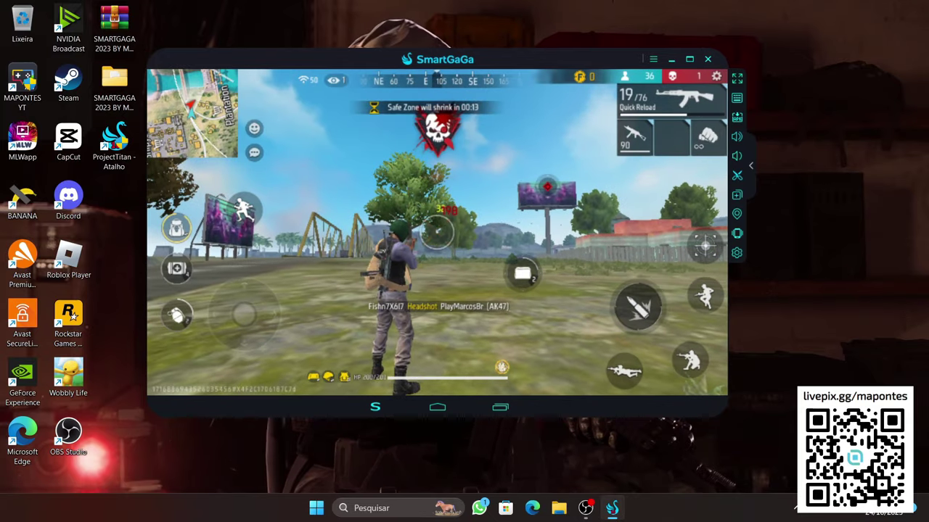
key("3")
key("w")
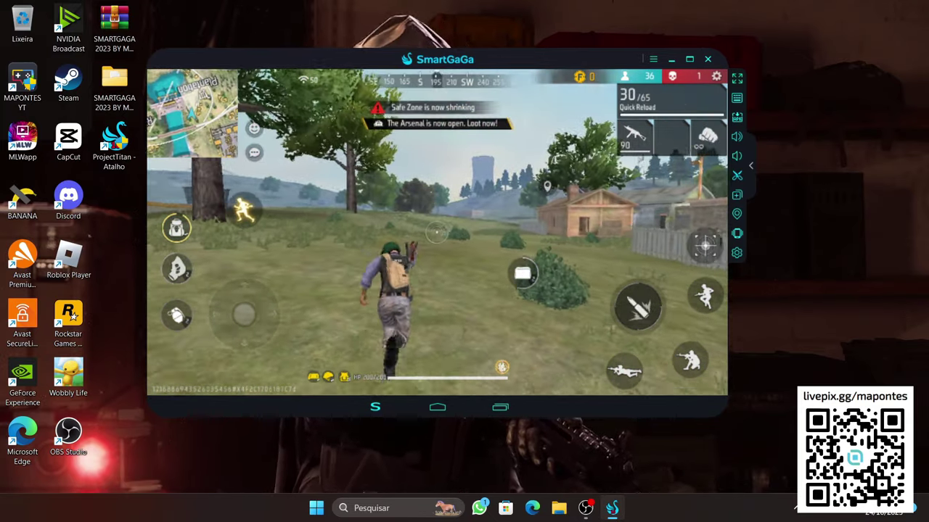
- Swap between the AK rifle (1) and slot 3, firing and reloading the AK
key("1")
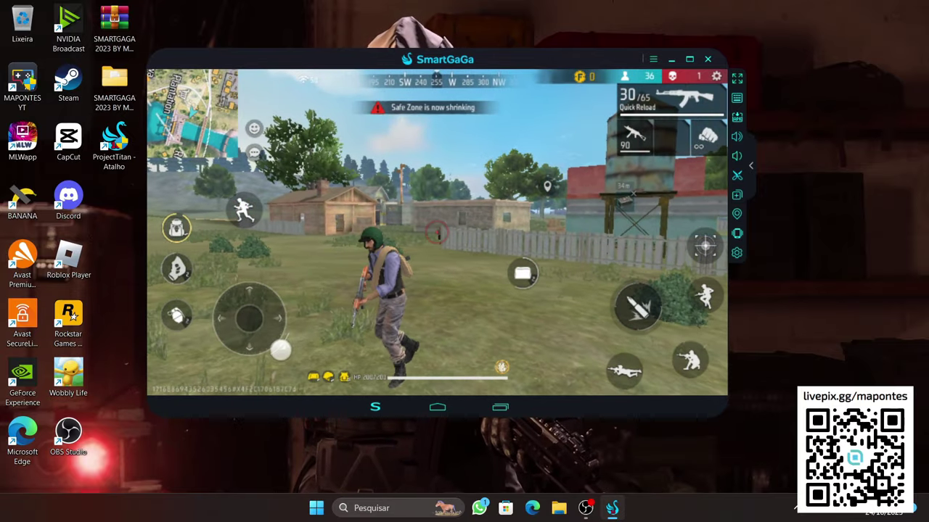
key("3")
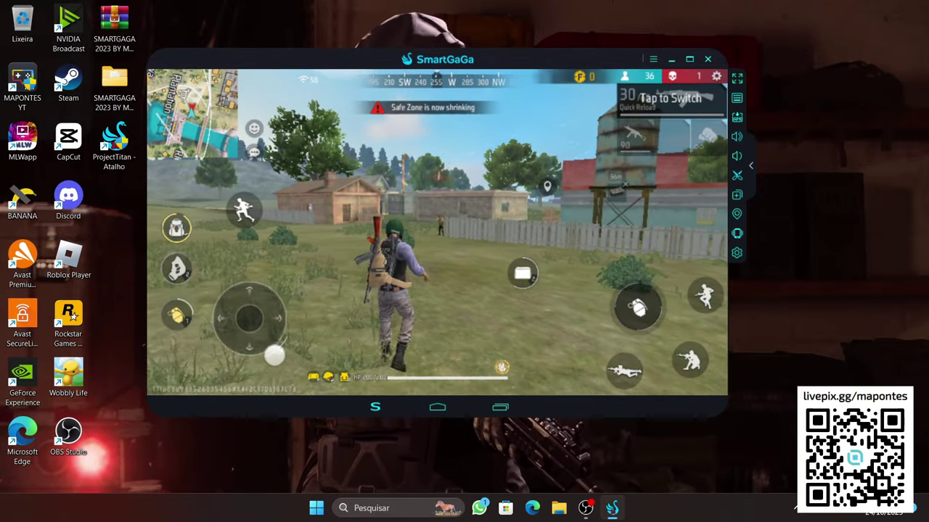
key("1")
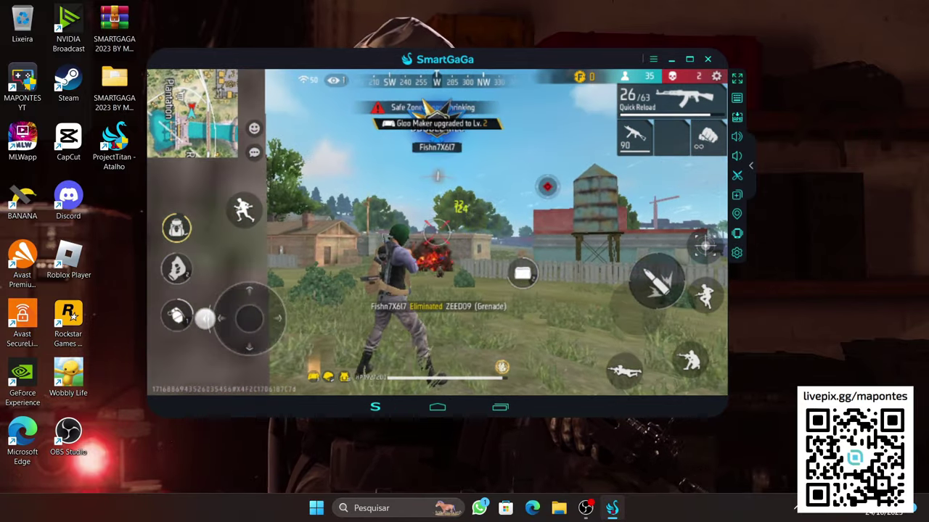
key("3")
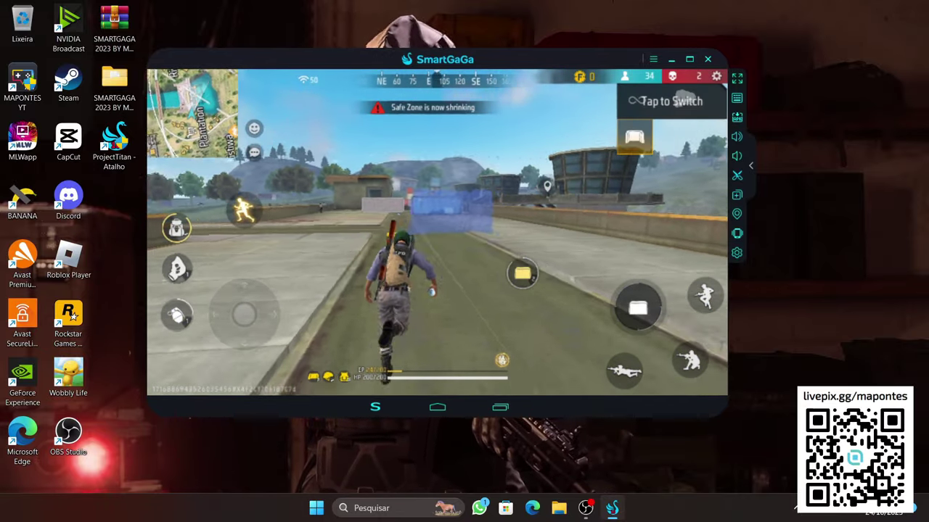
- Run past the gloo wall with the AK, shoot the enemy for a kill, and reload with R
key("w")
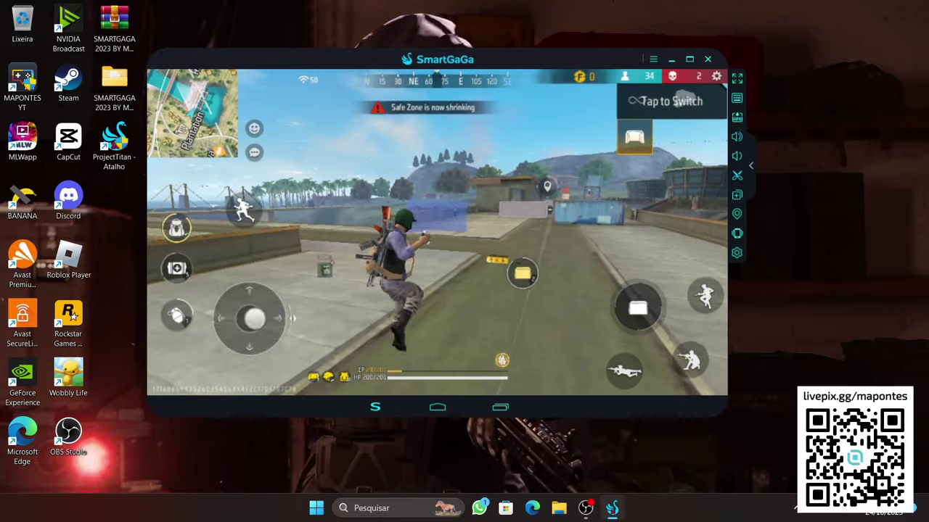
key("1")
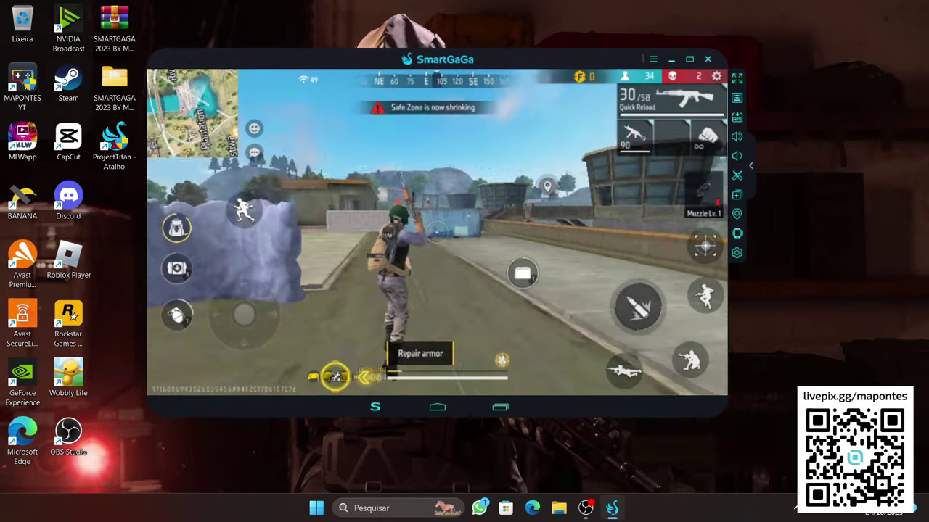
key("d")
left_click(436, 231)
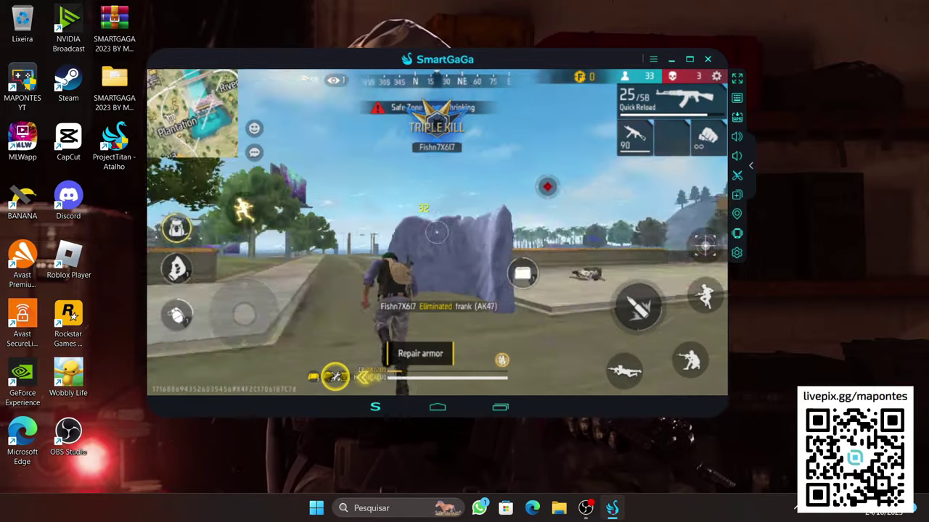
key("r")
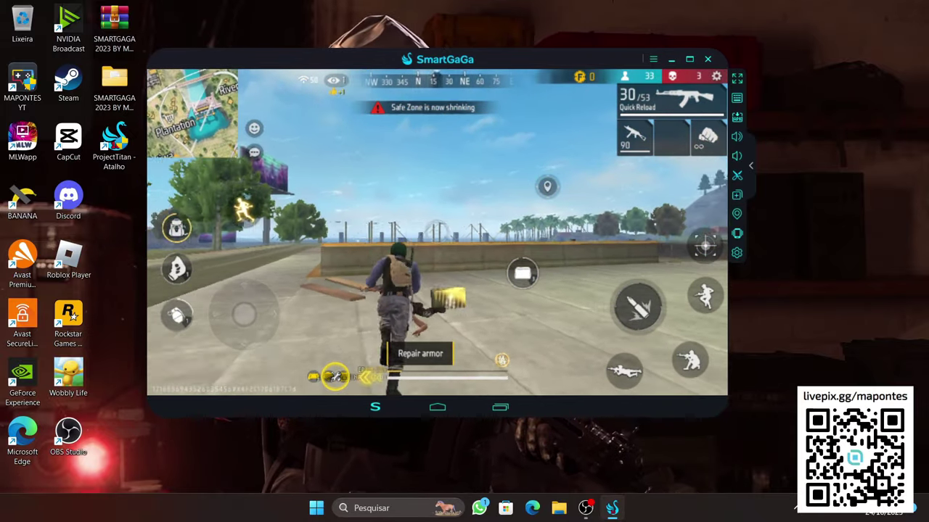
- Crouch and stand among the containers, switch to slot 3, and run onto the road firing
key("c")
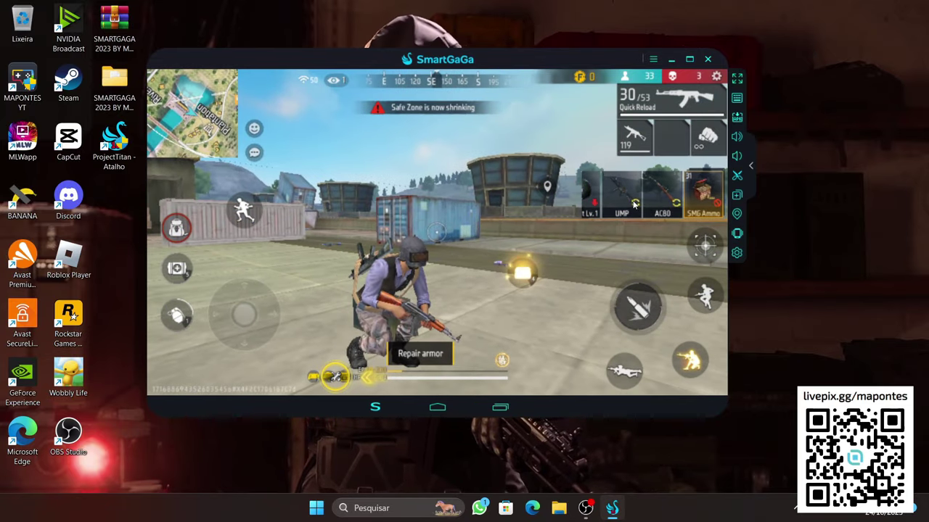
key("c")
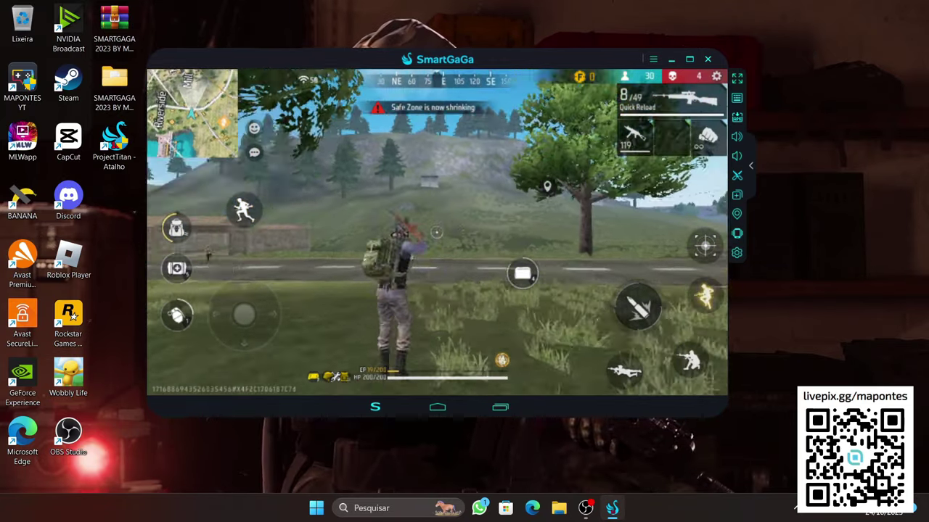
key("w")
key("3")
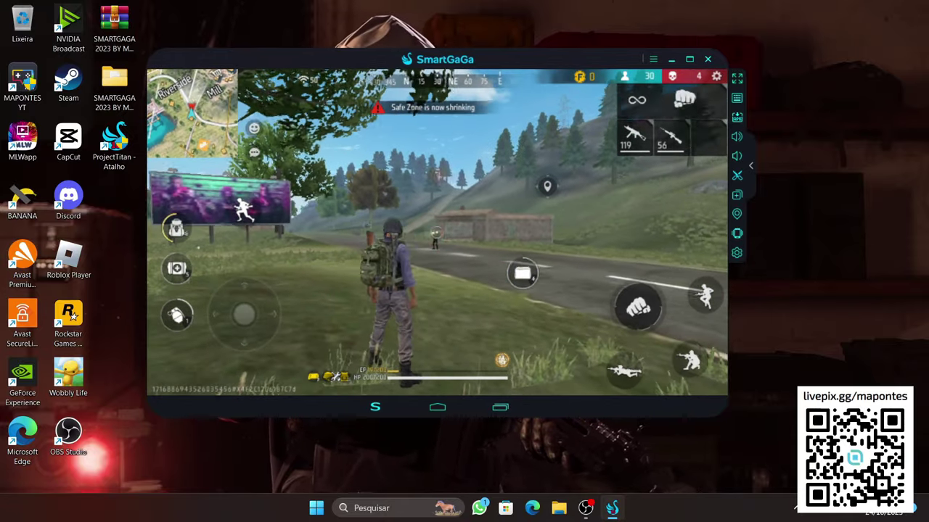
key("w")
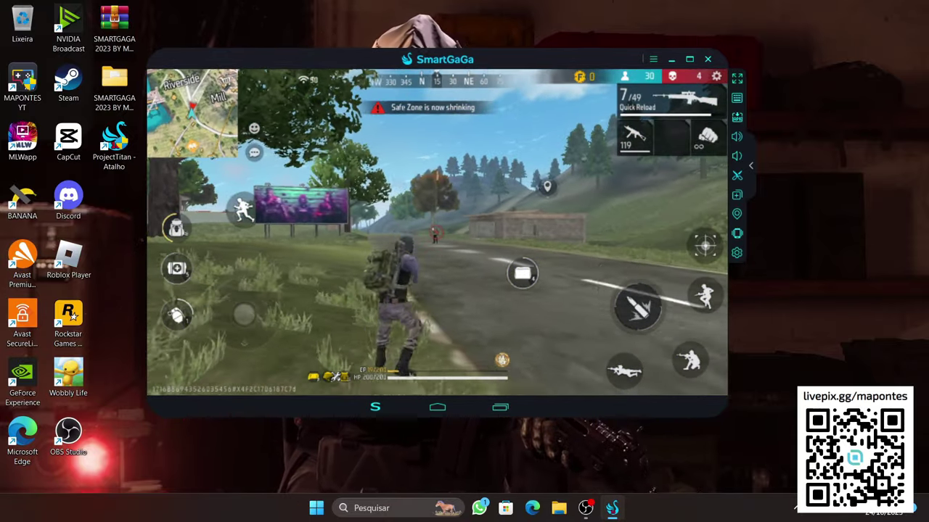
key("w")
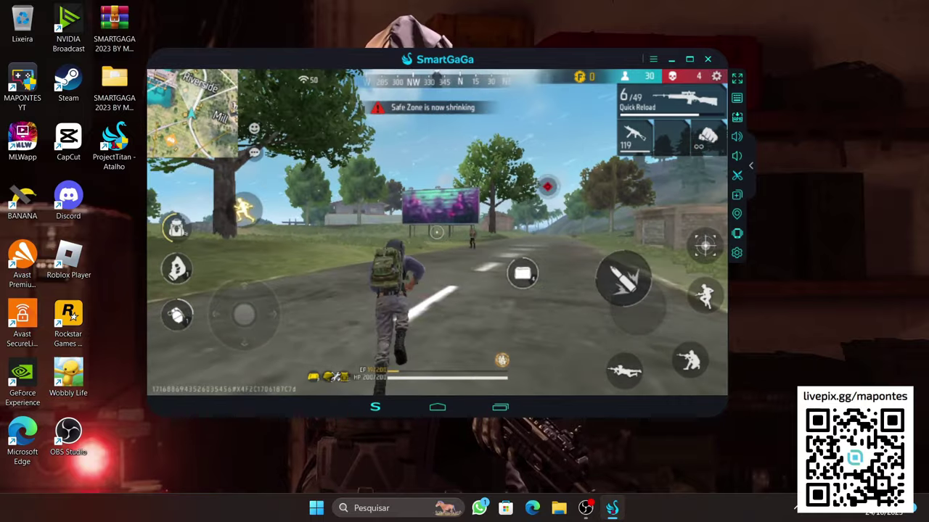
- Switch to the sniper rifle (2) and keep running along the road, swinging the katana
key("w")
key("2")
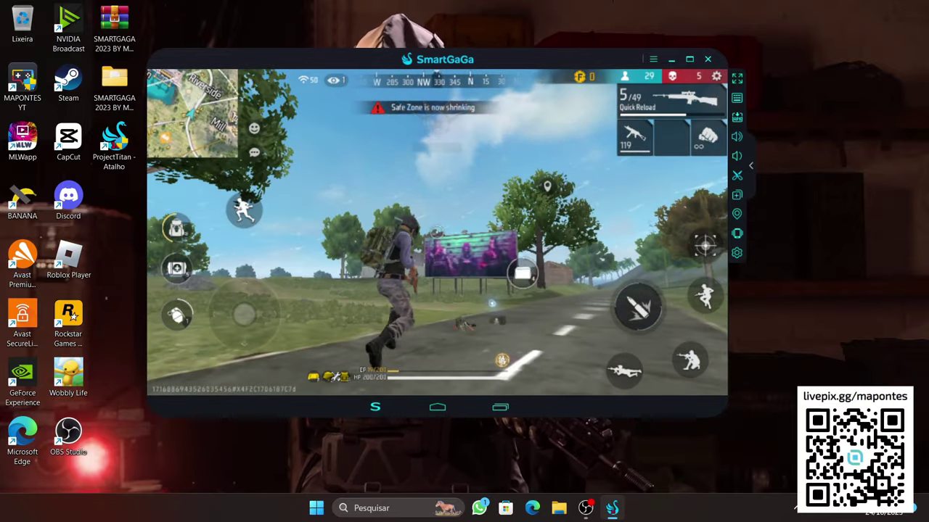
key("w")
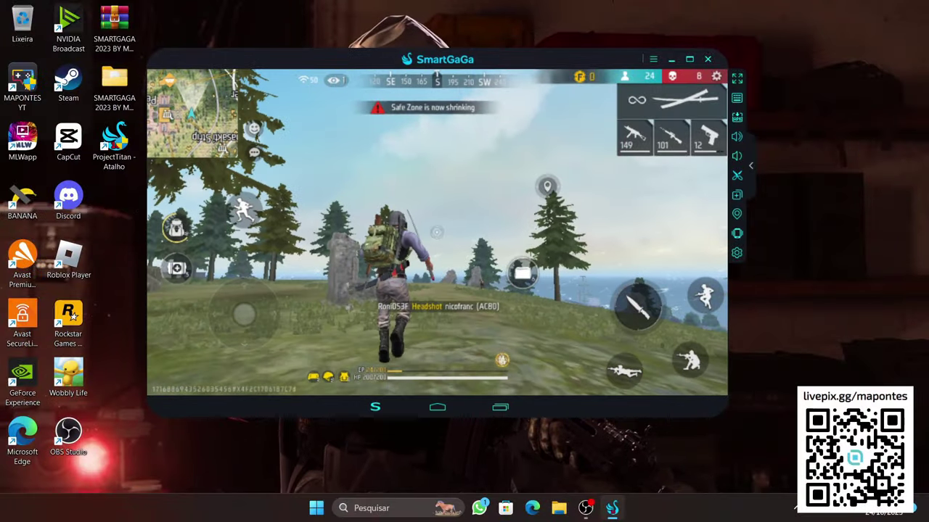
key("w")
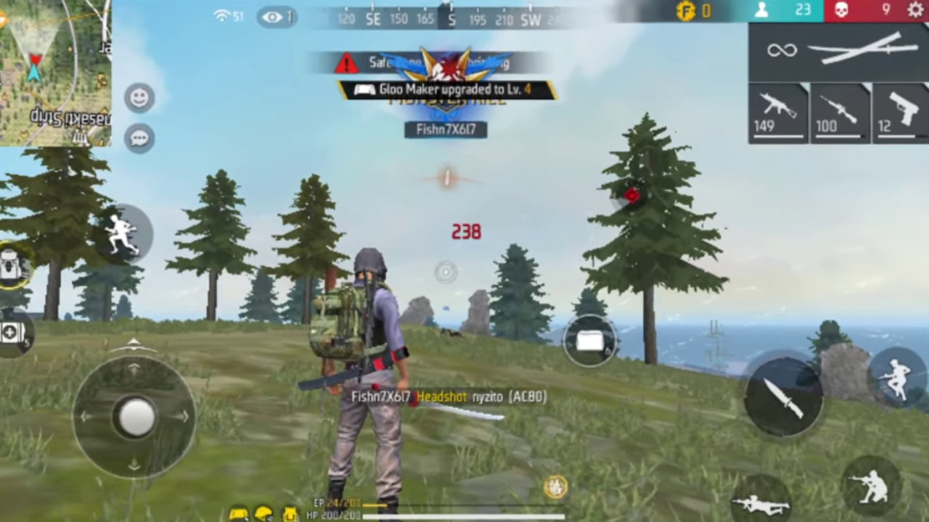
key("d")
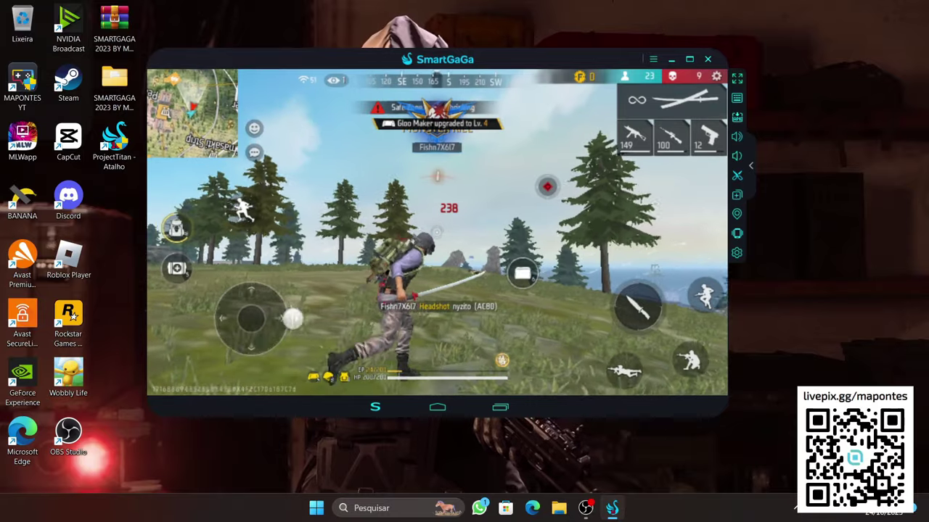